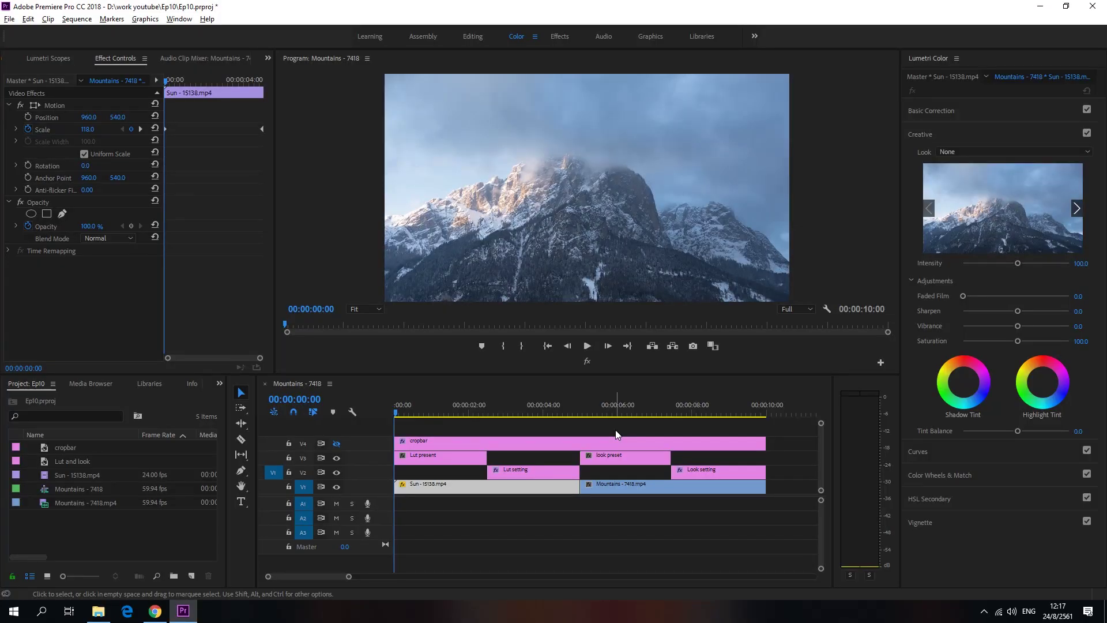
# Step: Select the Lut setting adjustment layer on V2 to show its SL BLEACH HDR grade (91.9 intensity)
pyautogui.click(696, 410)
pyautogui.click(689, 474)
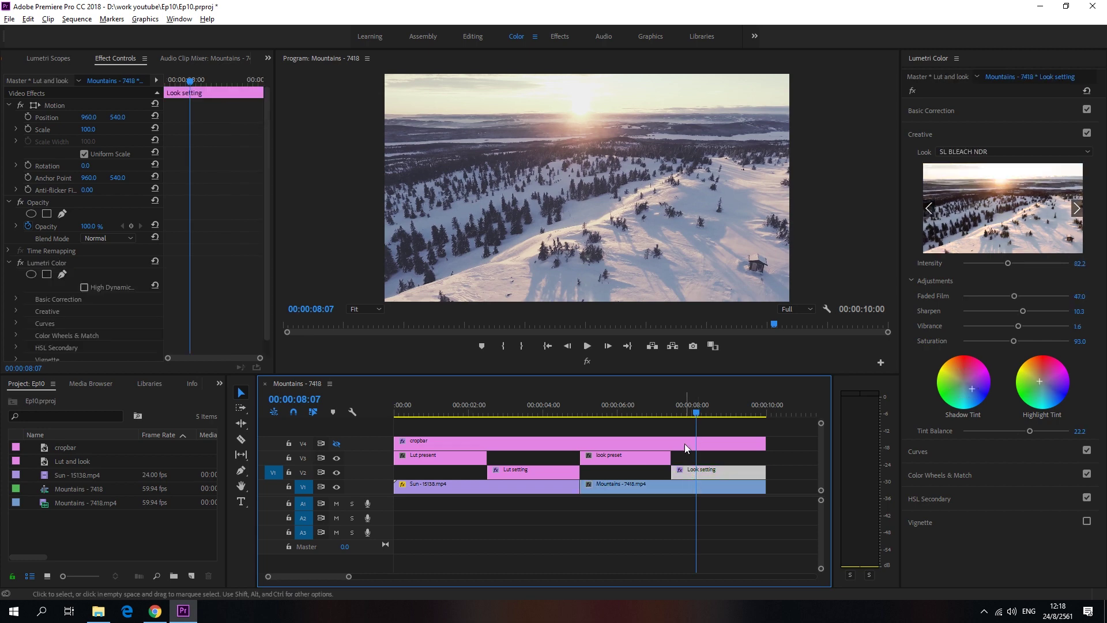
pyautogui.moveTo(672, 409); pyautogui.dragTo(473, 413)
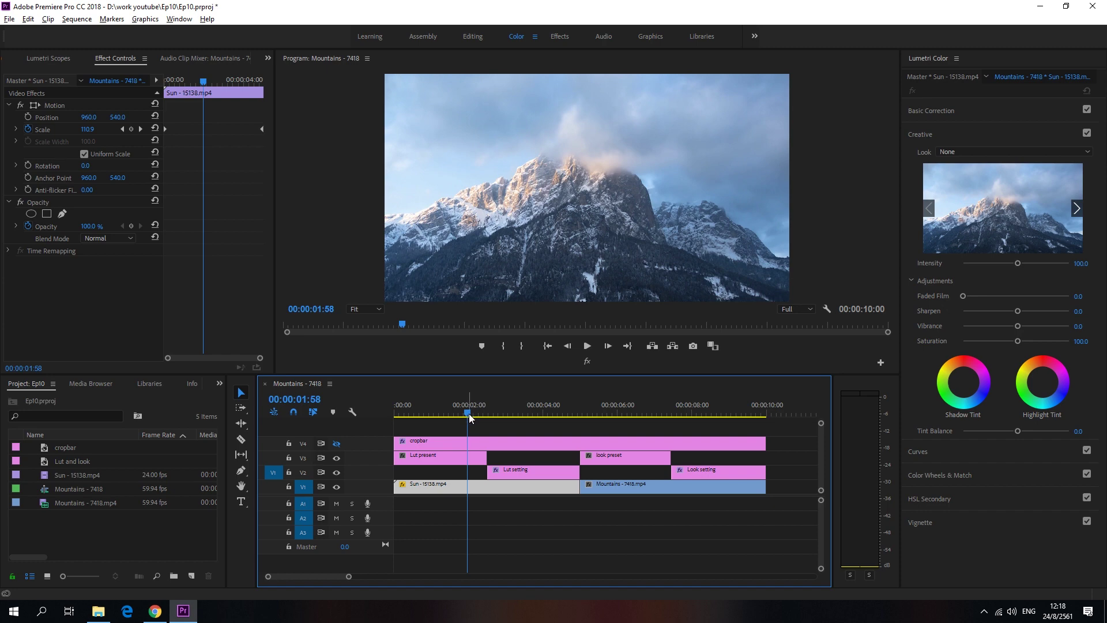
pyautogui.moveTo(468, 414); pyautogui.dragTo(525, 414)
pyautogui.click(527, 474)
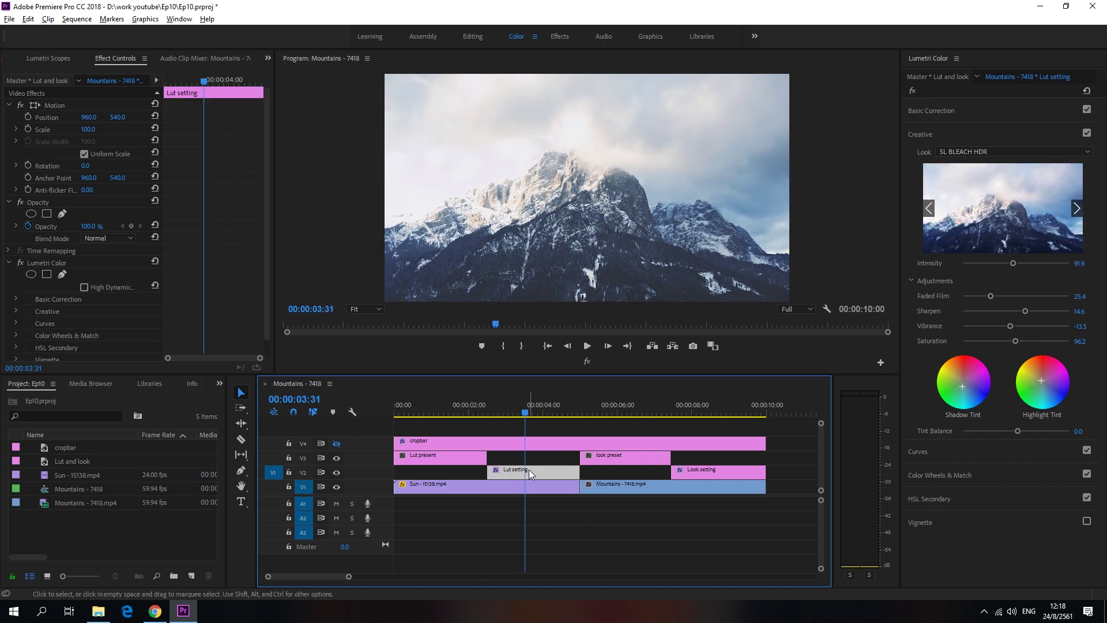
# Step: Review the Lut setting grade's Basic Correction, Creative and Curves sections, then collapse Curves
pyautogui.click(975, 111)
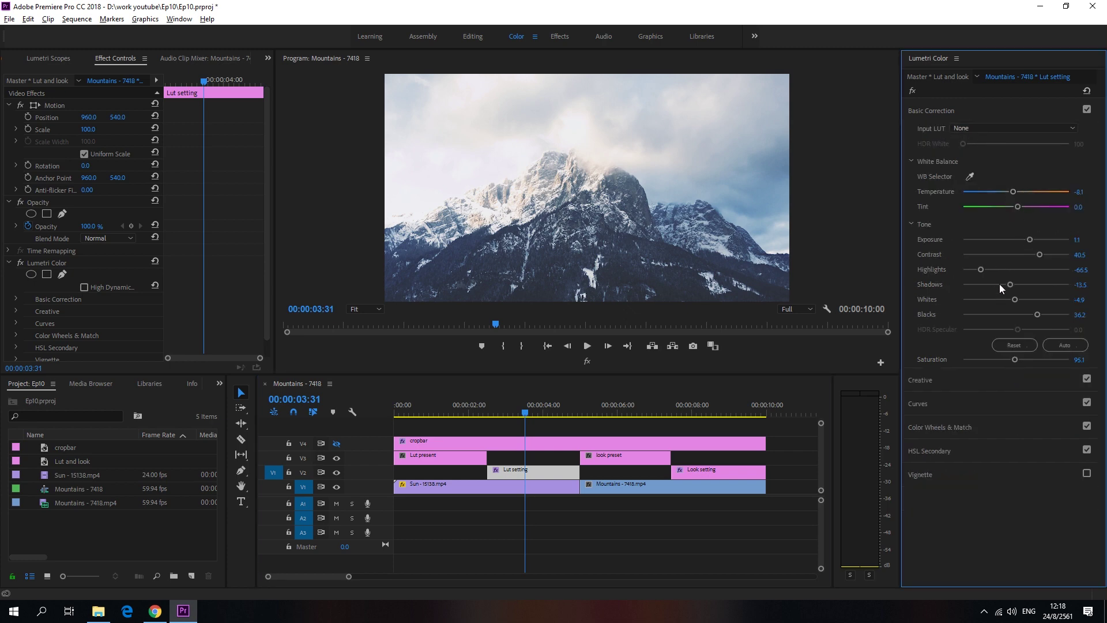
pyautogui.click(941, 382)
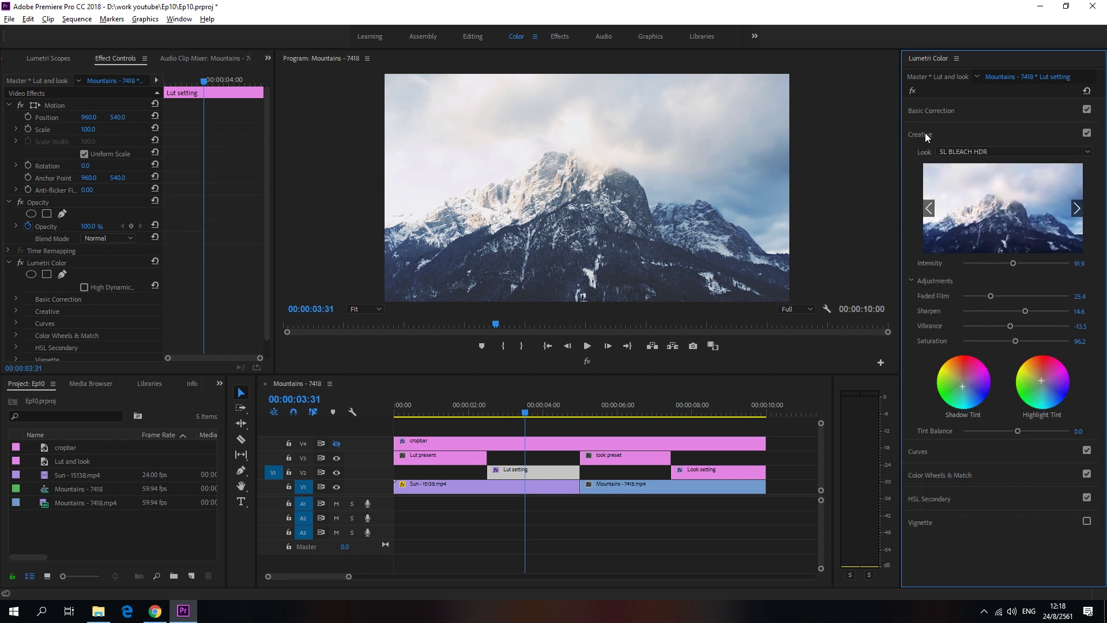
pyautogui.click(934, 451)
pyautogui.scroll(-3, 914, 505)
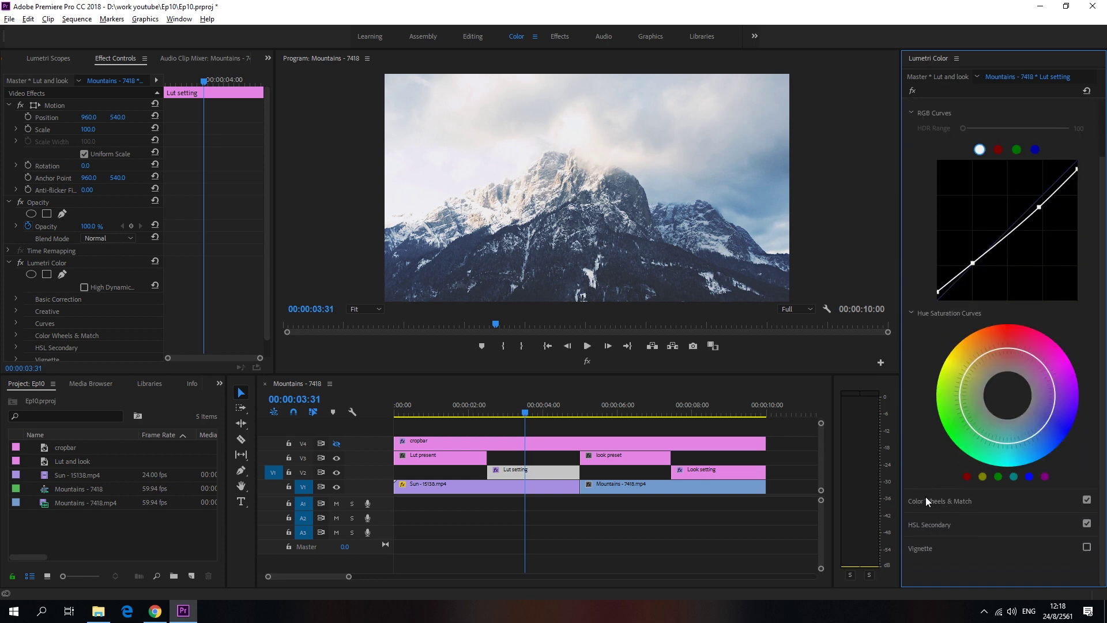
pyautogui.scroll(3, 925, 496)
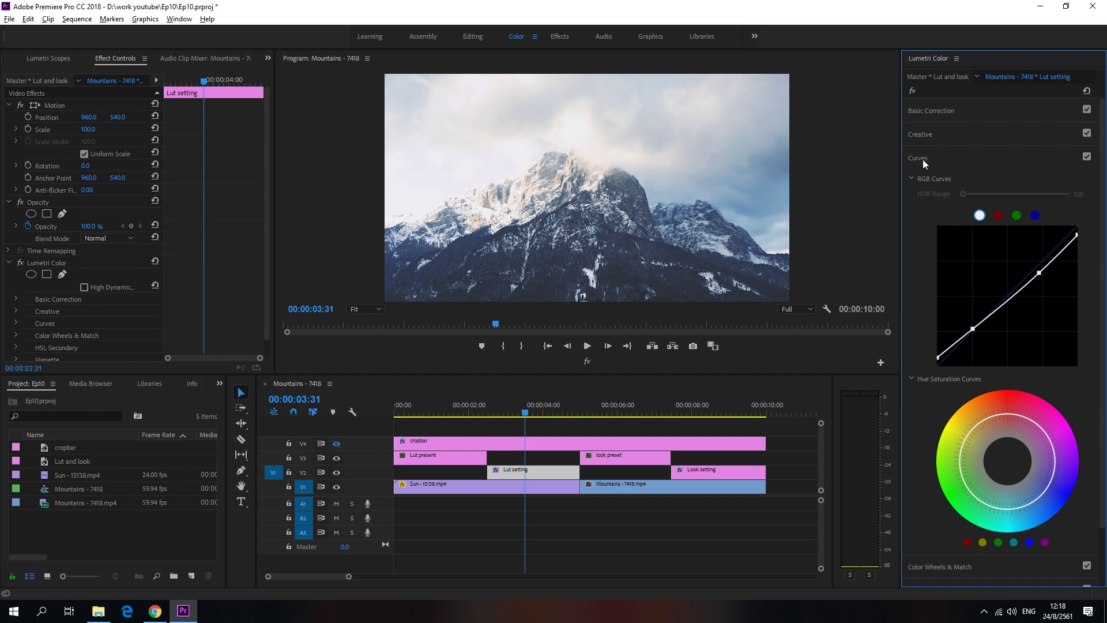
pyautogui.click(923, 159)
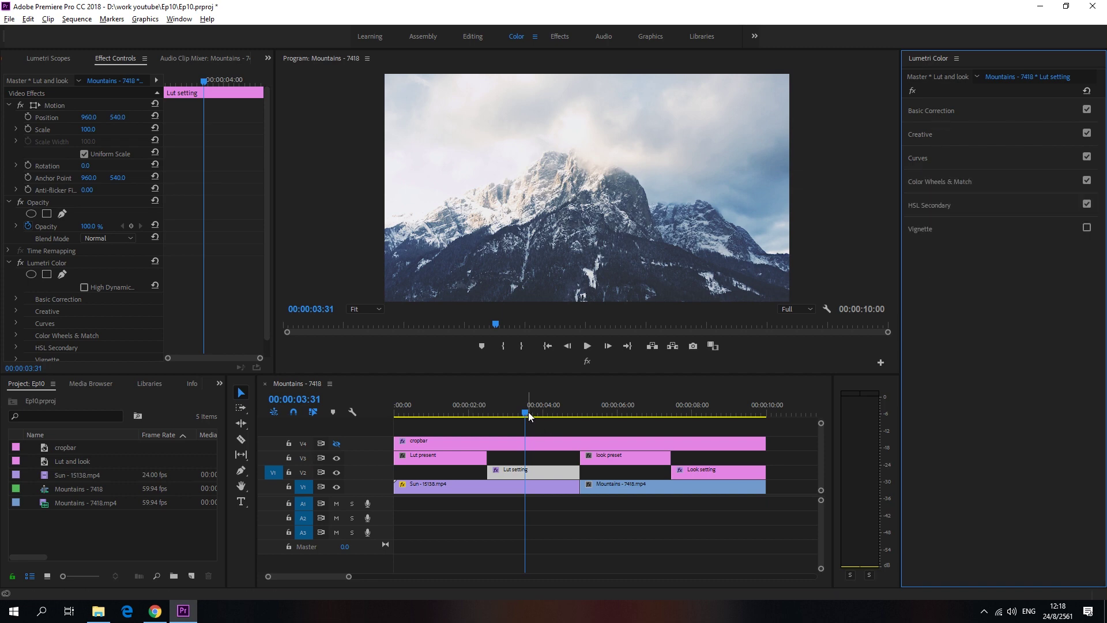
pyautogui.moveTo(528, 411); pyautogui.dragTo(535, 411)
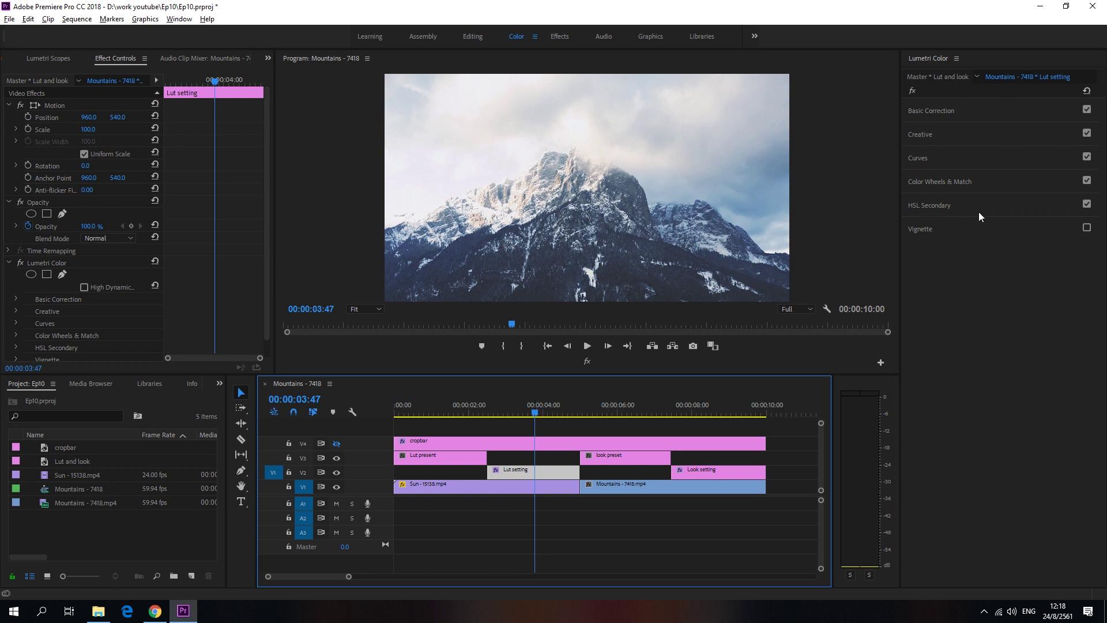
# Step: Toggle the vignette on and back off, then show Basic Correction: Temperature -8.1, Contrast 40.5, Highlights -66.5
pyautogui.click(1086, 204)
pyautogui.click(1089, 232)
pyautogui.click(1086, 229)
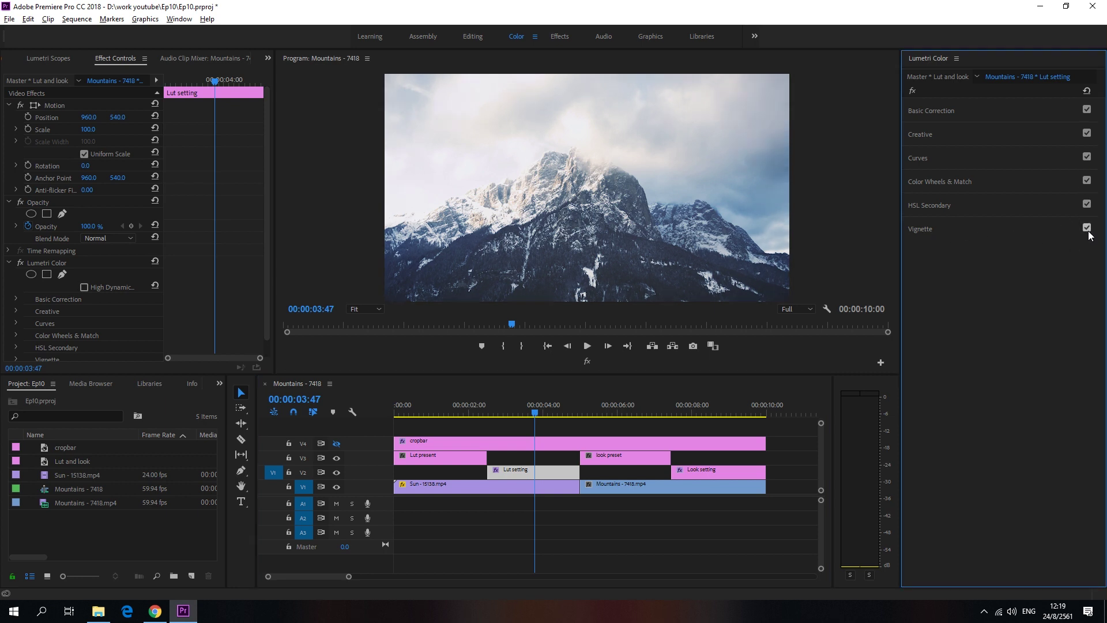
pyautogui.click(1087, 227)
pyautogui.click(921, 230)
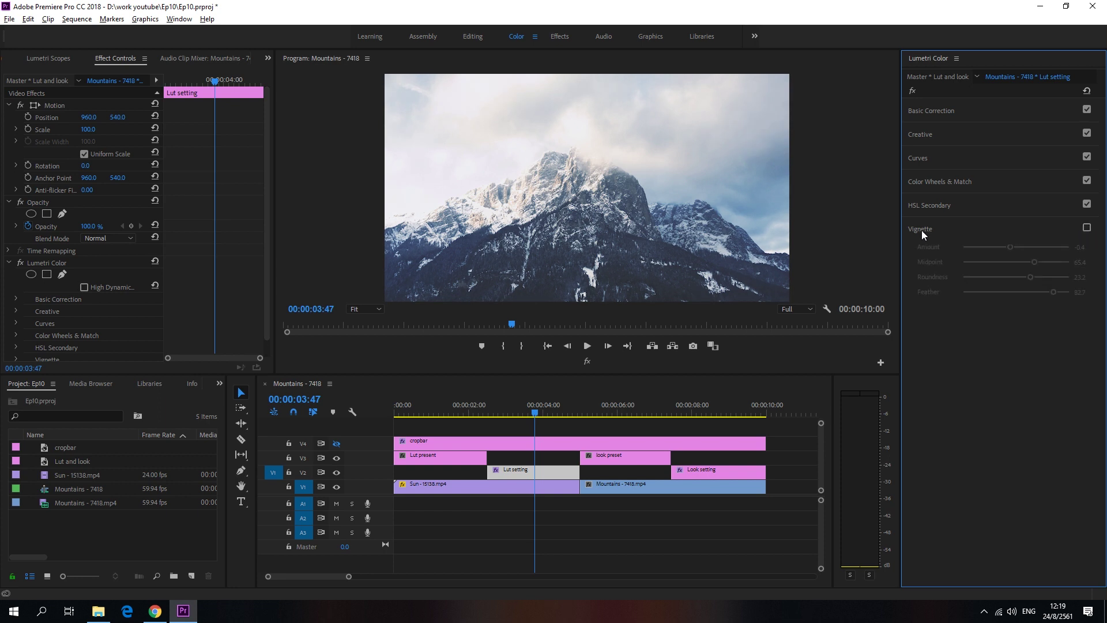
pyautogui.click(931, 110)
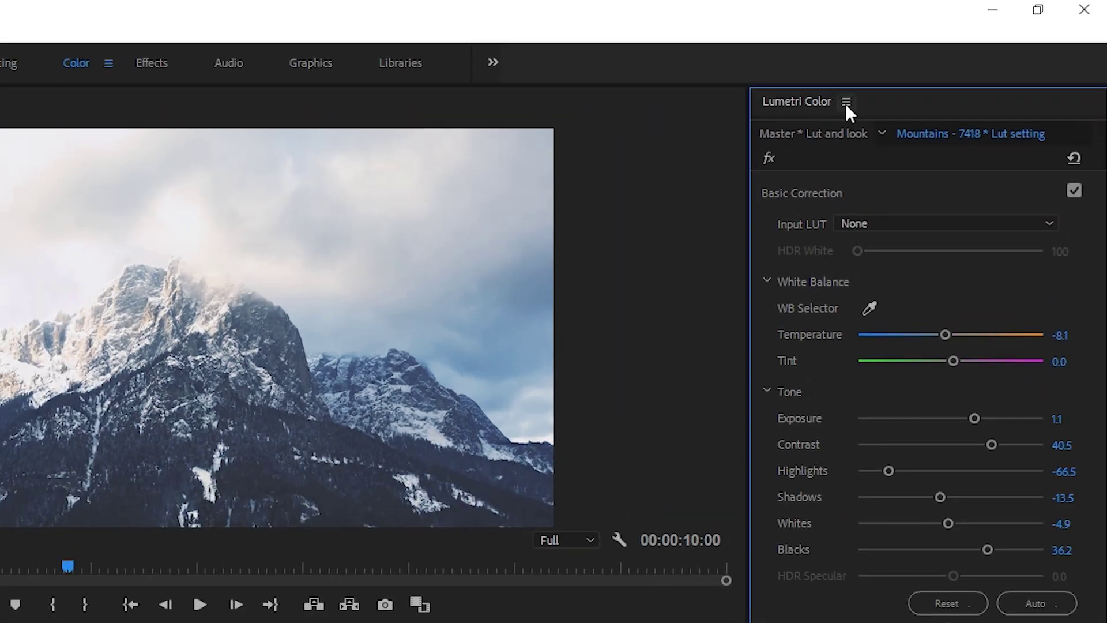
pyautogui.click(956, 59)
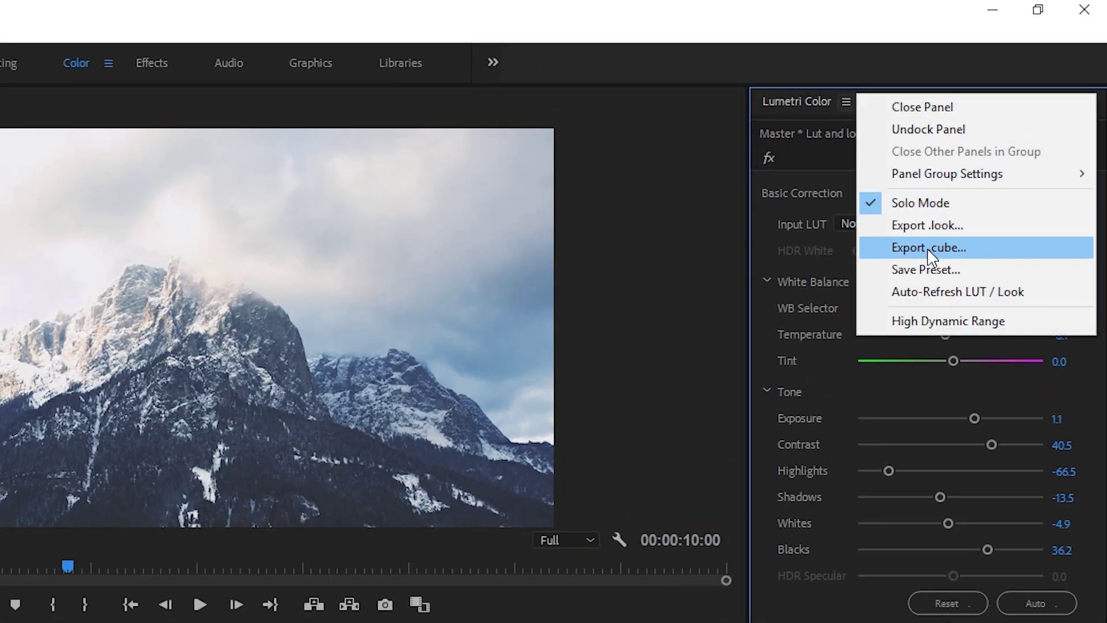
pyautogui.click(965, 249)
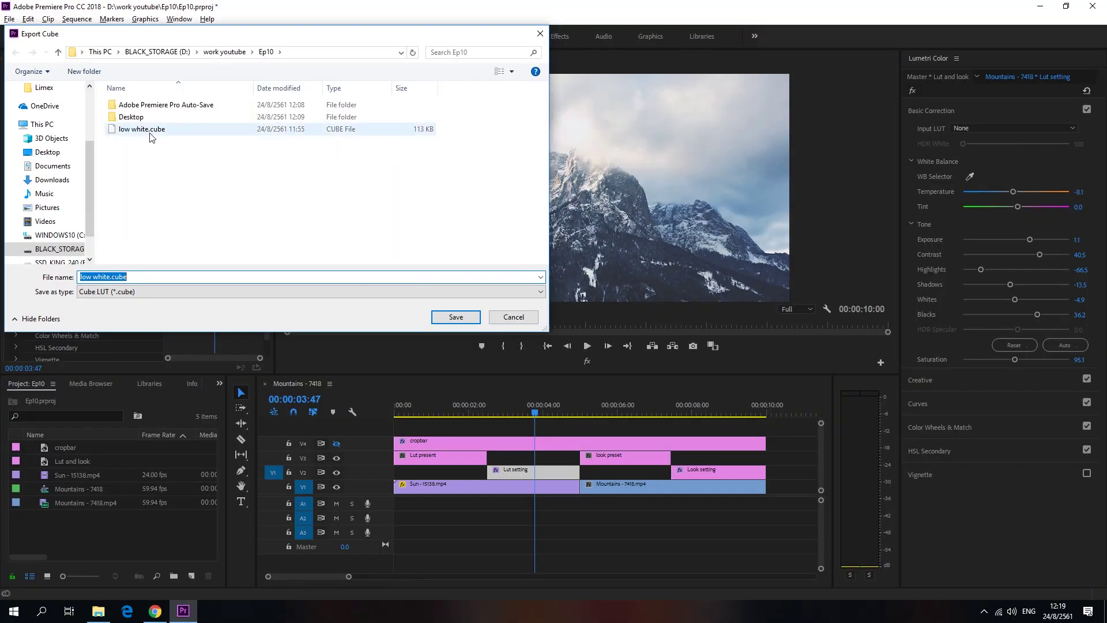
pyautogui.click(504, 318)
pyautogui.moveTo(534, 413); pyautogui.dragTo(438, 410)
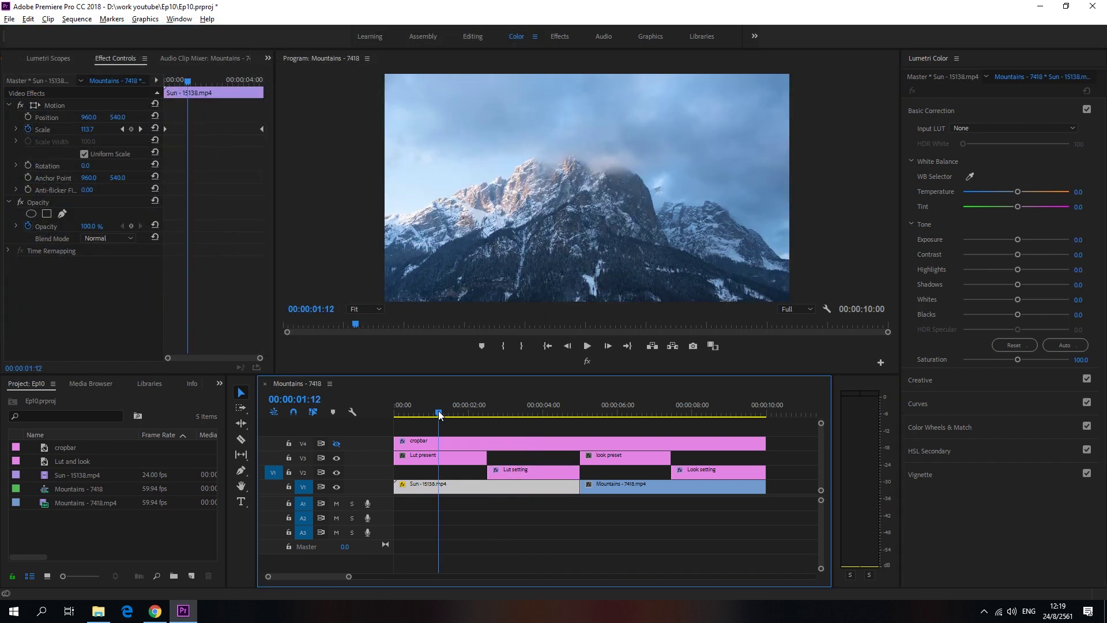
# Step: Select the ungraded Lut present adjustment layer and expand its Basic Correction, showing Input LUT None
pyautogui.click(421, 459)
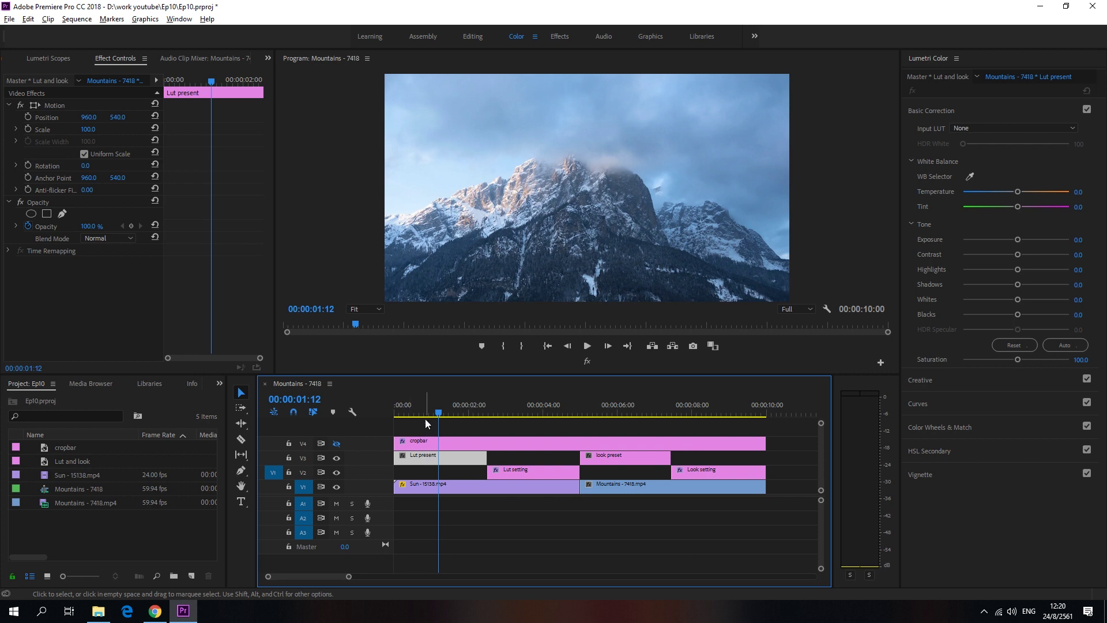
pyautogui.moveTo(422, 413); pyautogui.dragTo(427, 413)
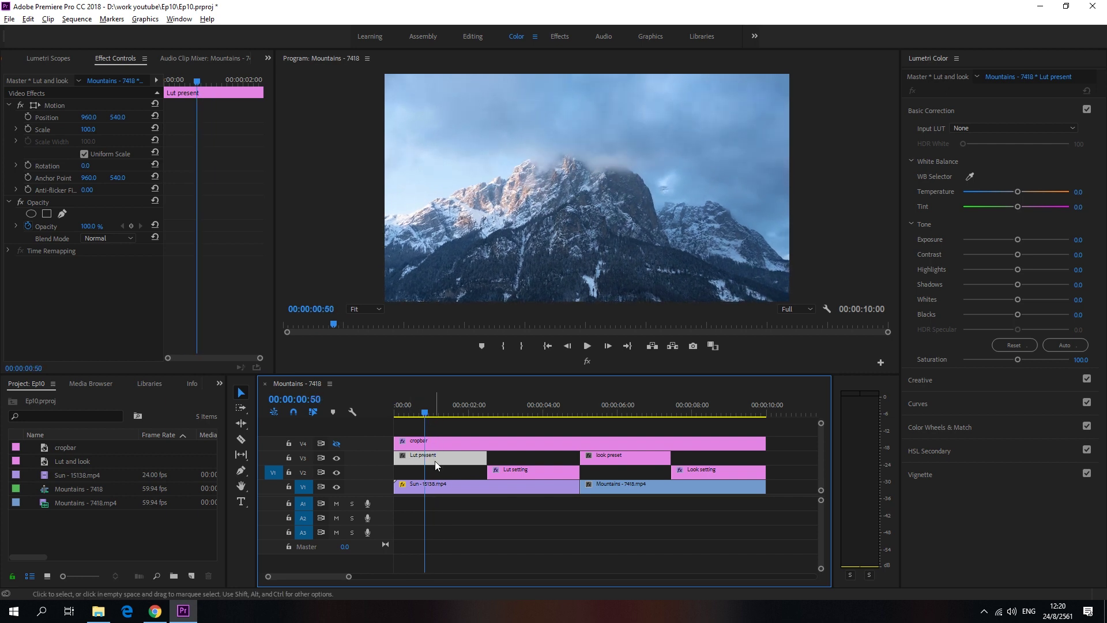
pyautogui.click(935, 382)
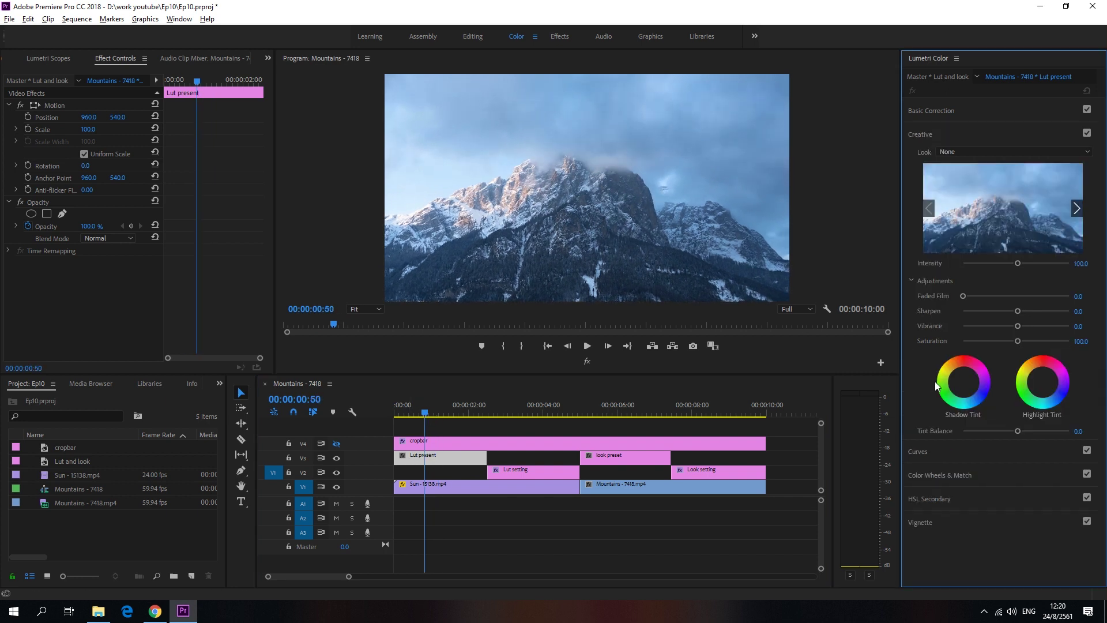
pyautogui.click(925, 134)
pyautogui.click(925, 230)
pyautogui.click(923, 230)
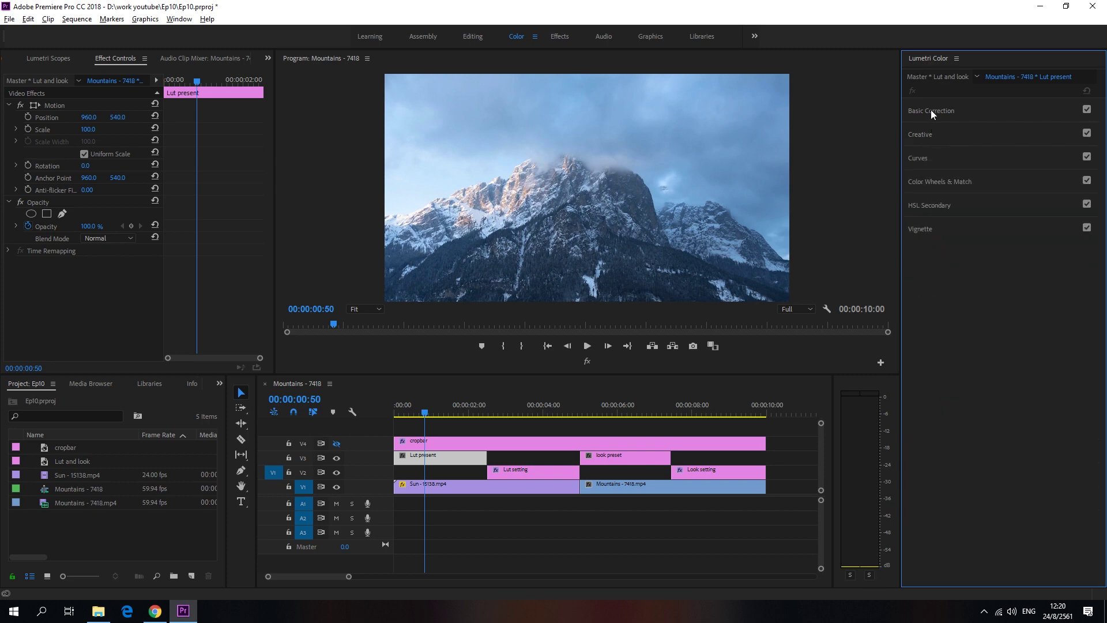
pyautogui.click(930, 109)
# Step: Load low white.cube from disk as the Lut present layer's Input LUT
pyautogui.click(989, 126)
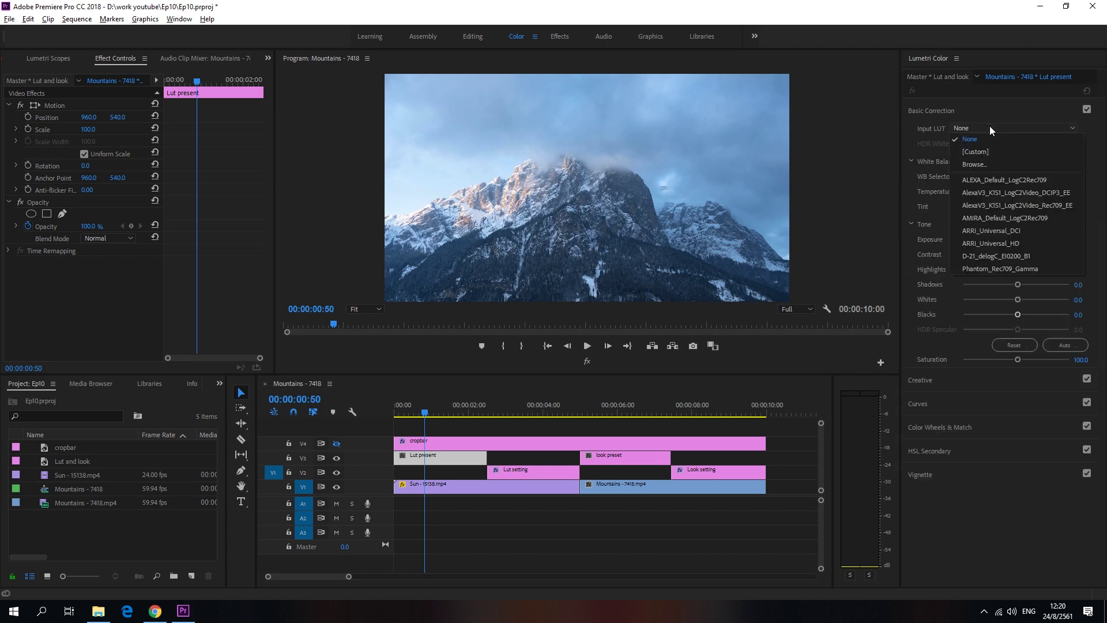
pyautogui.click(979, 141)
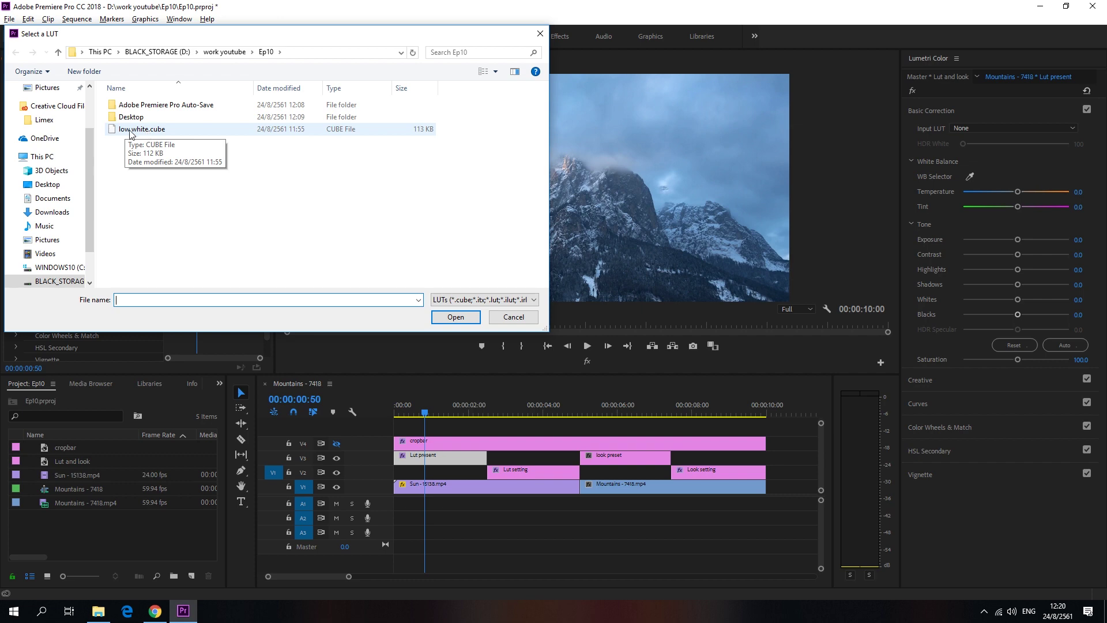
pyautogui.click(147, 132)
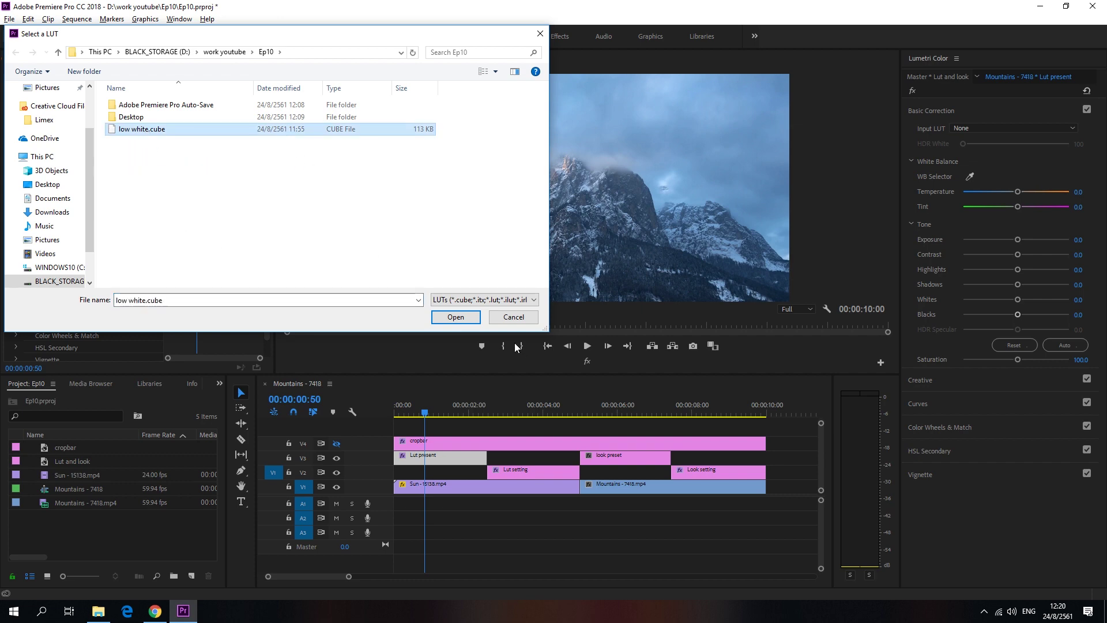
pyautogui.click(455, 317)
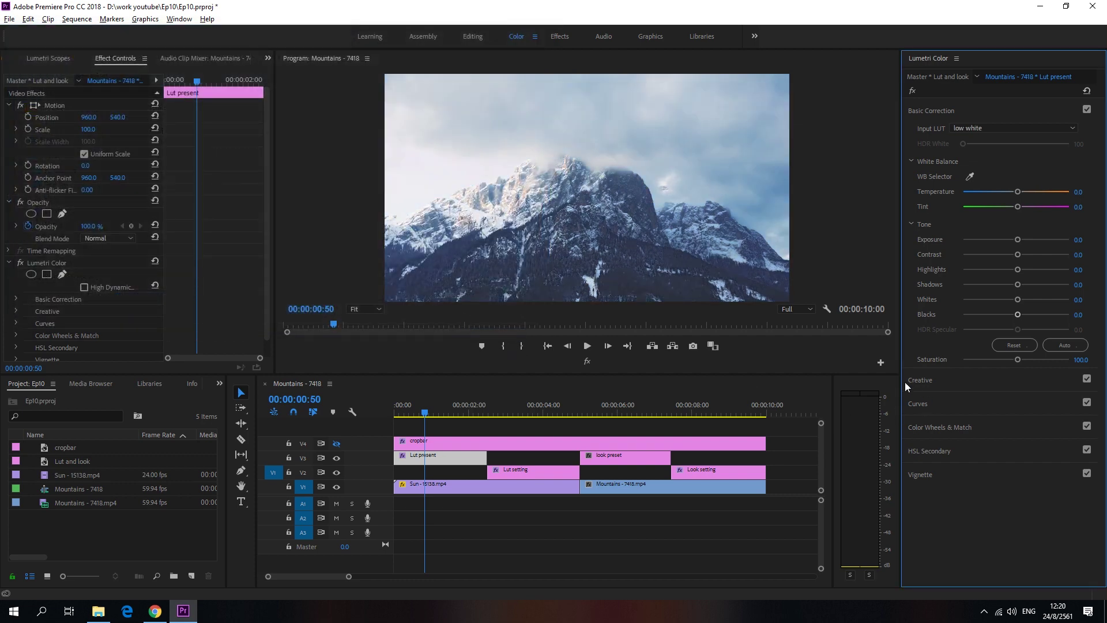
# Step: Preview the brightened mountain footage up to 00:00:03:11, then select the Look setting layer
pyautogui.click(435, 412)
pyautogui.moveTo(436, 412); pyautogui.dragTo(496, 410)
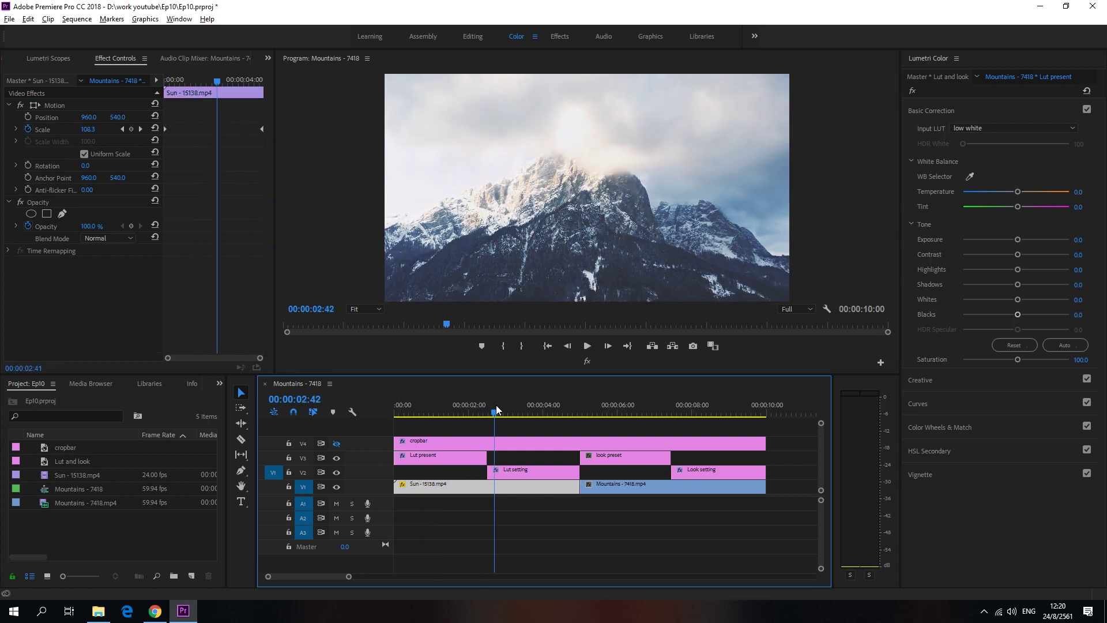
pyautogui.click(468, 410)
pyautogui.click(512, 411)
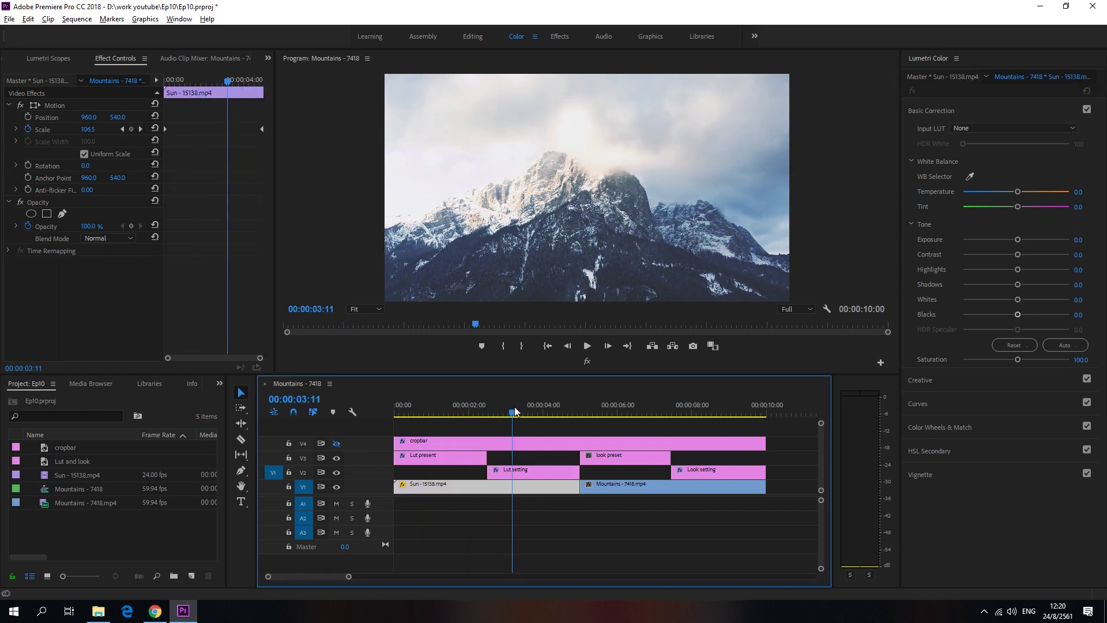
pyautogui.click(702, 412)
# Step: Show the Look setting's Creative look: SL BLEACH NDR 82.2, Faded Film 47.0, Saturation 93.0, at 00:00:08:06
pyautogui.click(714, 472)
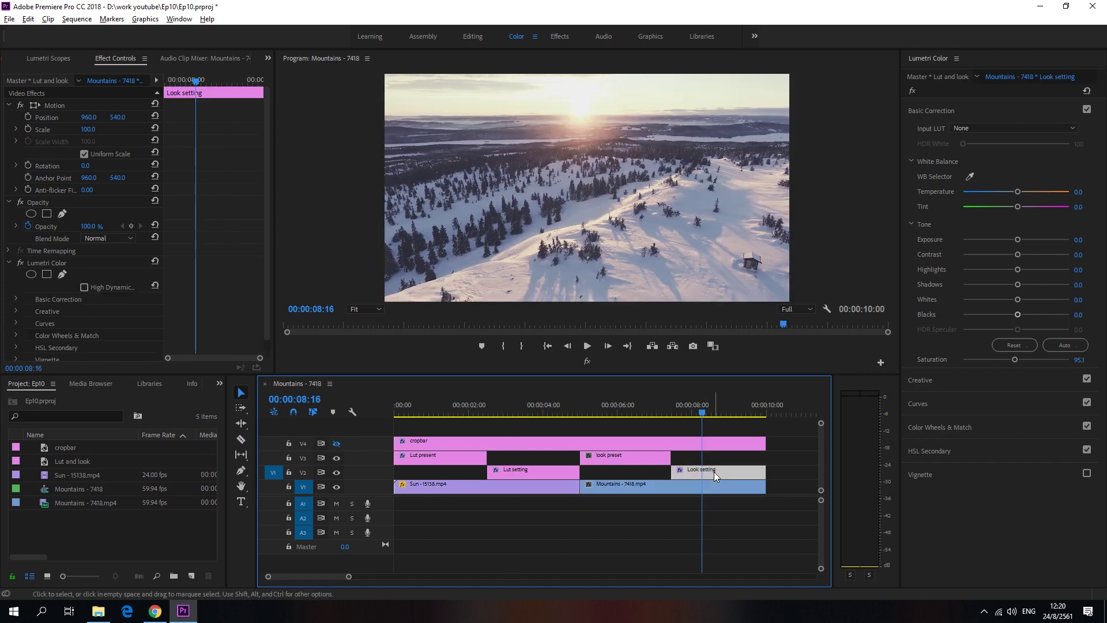
pyautogui.click(939, 109)
pyautogui.click(928, 134)
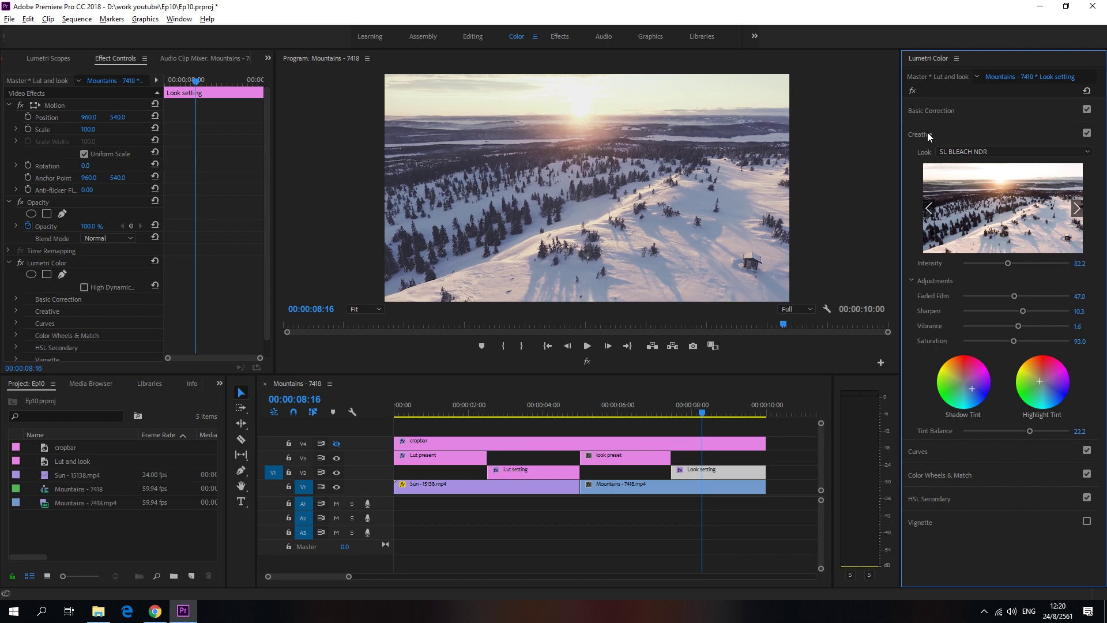
pyautogui.click(929, 112)
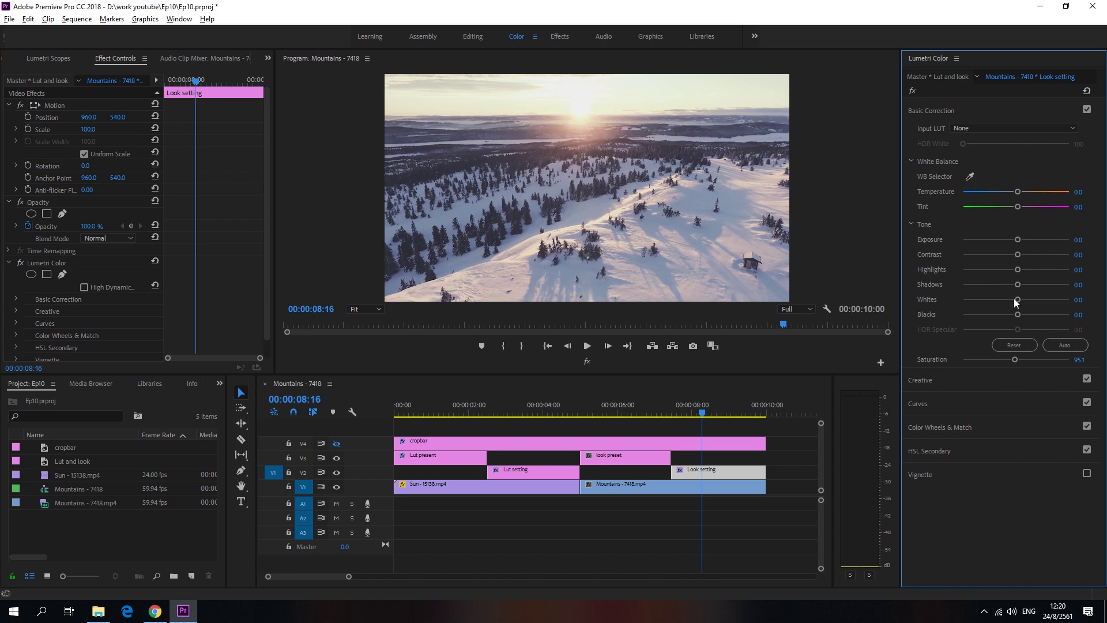
pyautogui.click(943, 112)
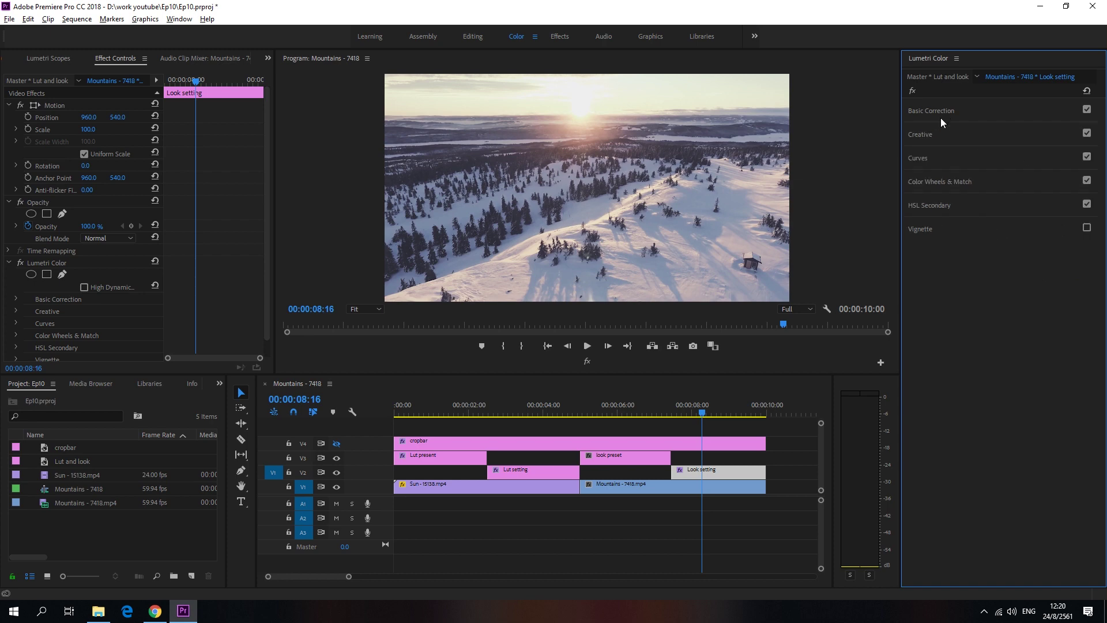
pyautogui.click(929, 135)
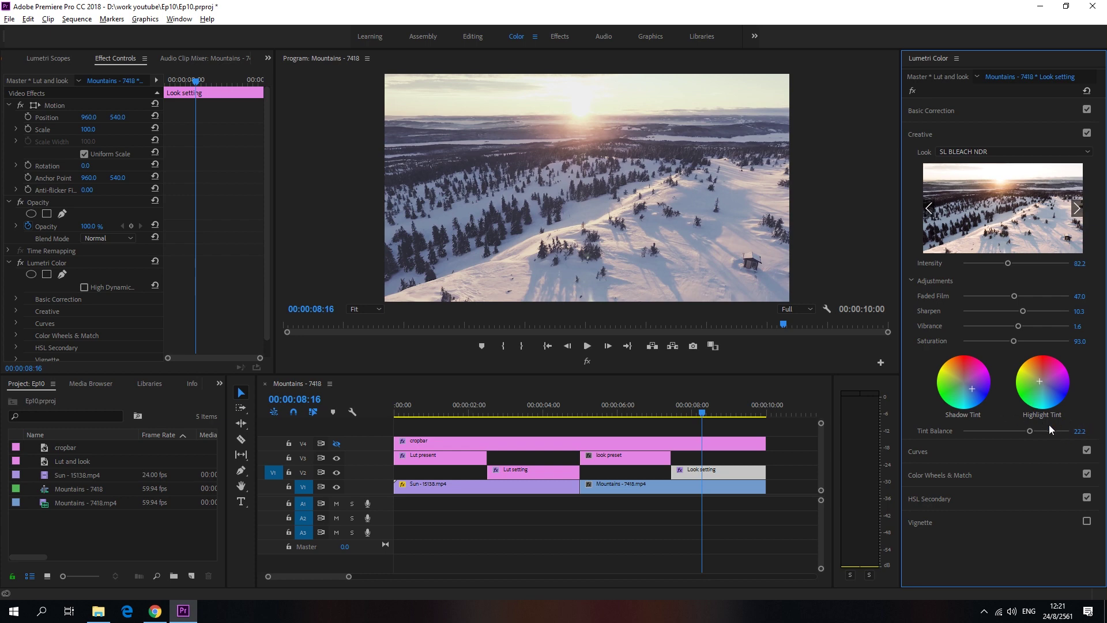
pyautogui.click(707, 429)
pyautogui.moveTo(707, 414); pyautogui.dragTo(697, 418)
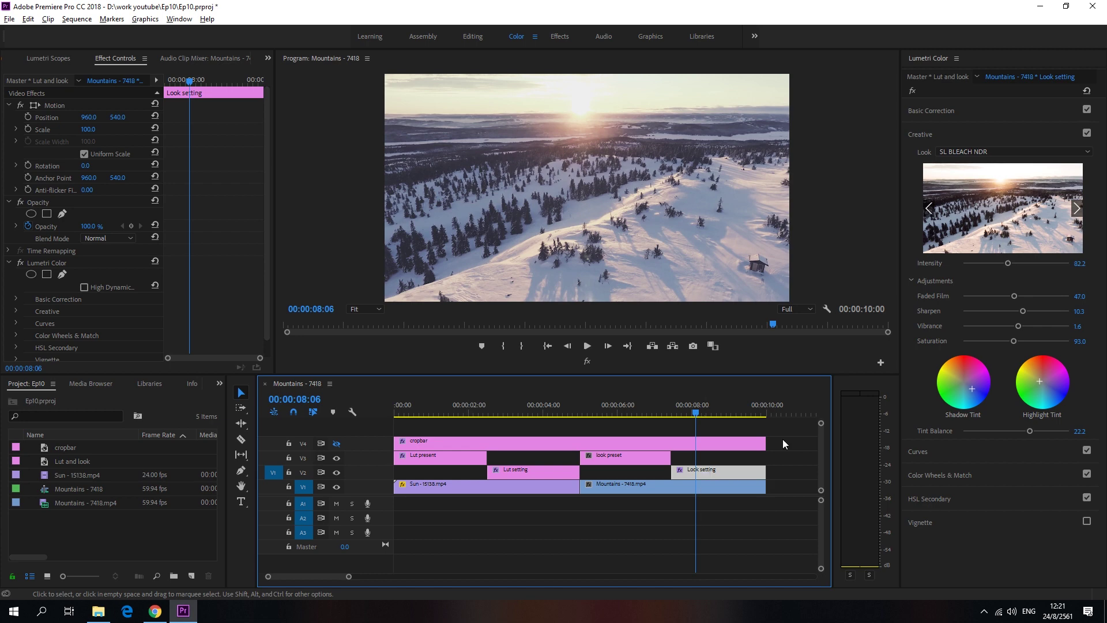
pyautogui.click(957, 59)
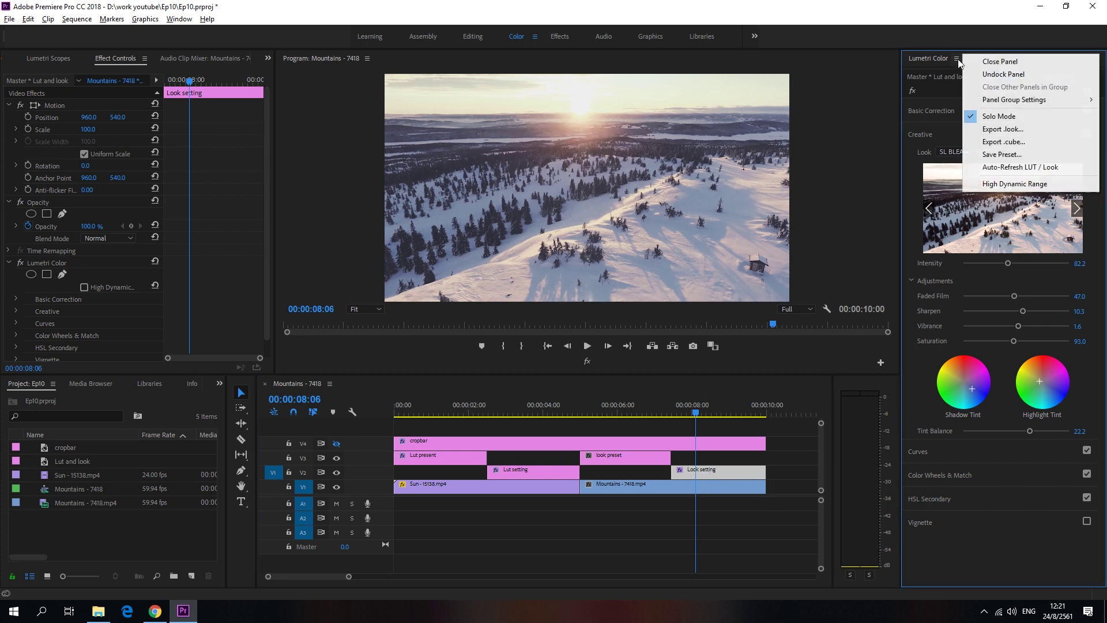
pyautogui.click(1002, 129)
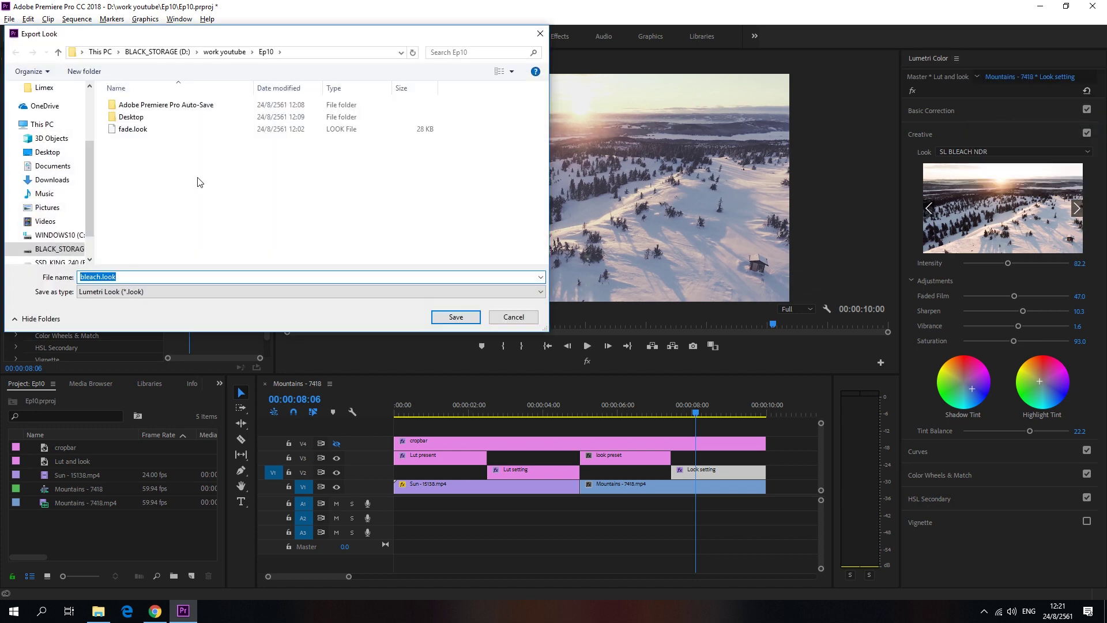
pyautogui.click(141, 130)
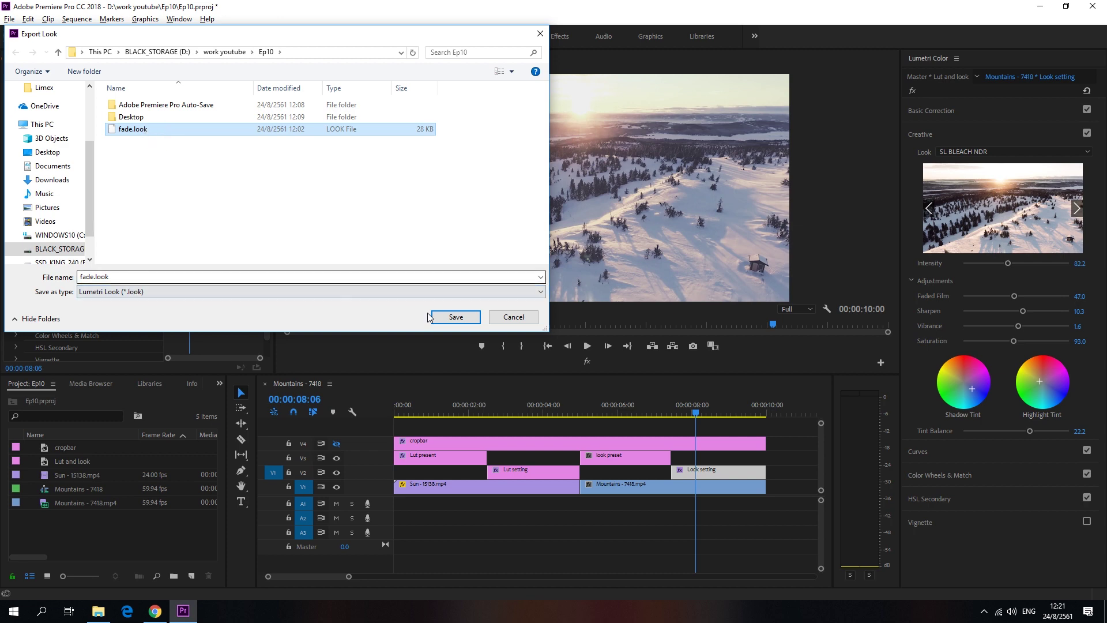
pyautogui.click(444, 322)
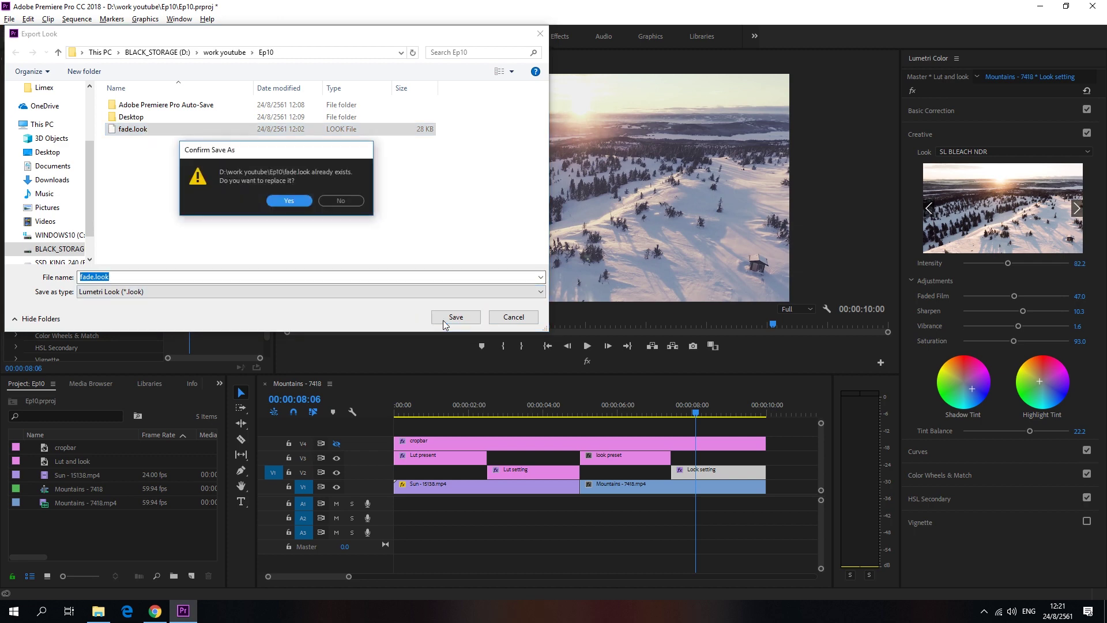
pyautogui.click(347, 209)
pyautogui.click(515, 318)
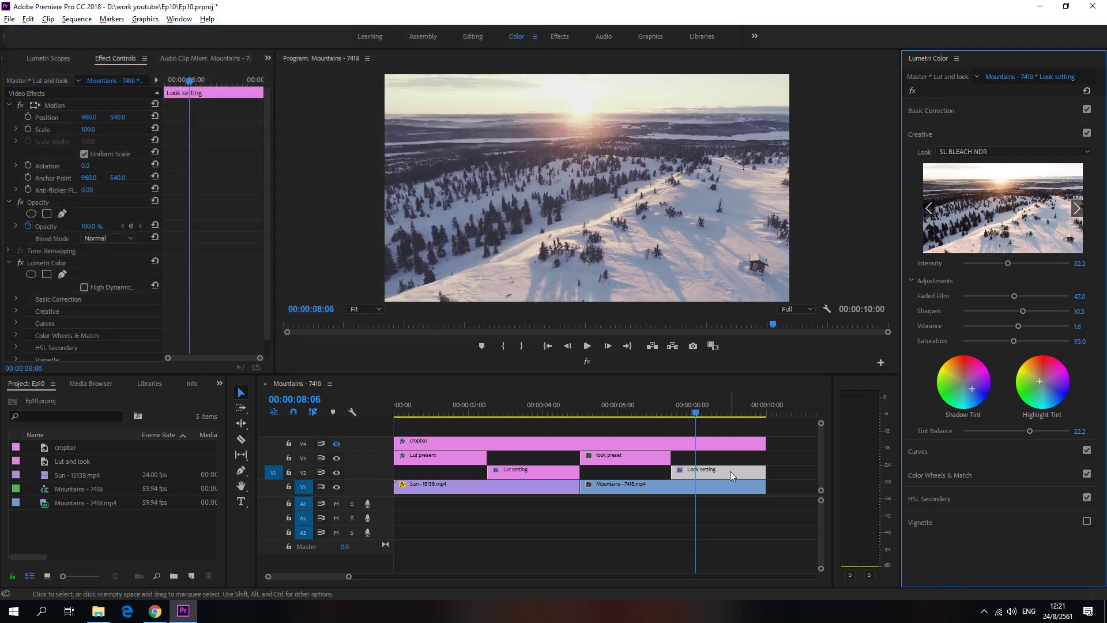
# Step: Select the look preset adjustment layer at 00:00:06:25 and expand its Lumetri Creative settings
pyautogui.click(632, 409)
pyautogui.click(629, 455)
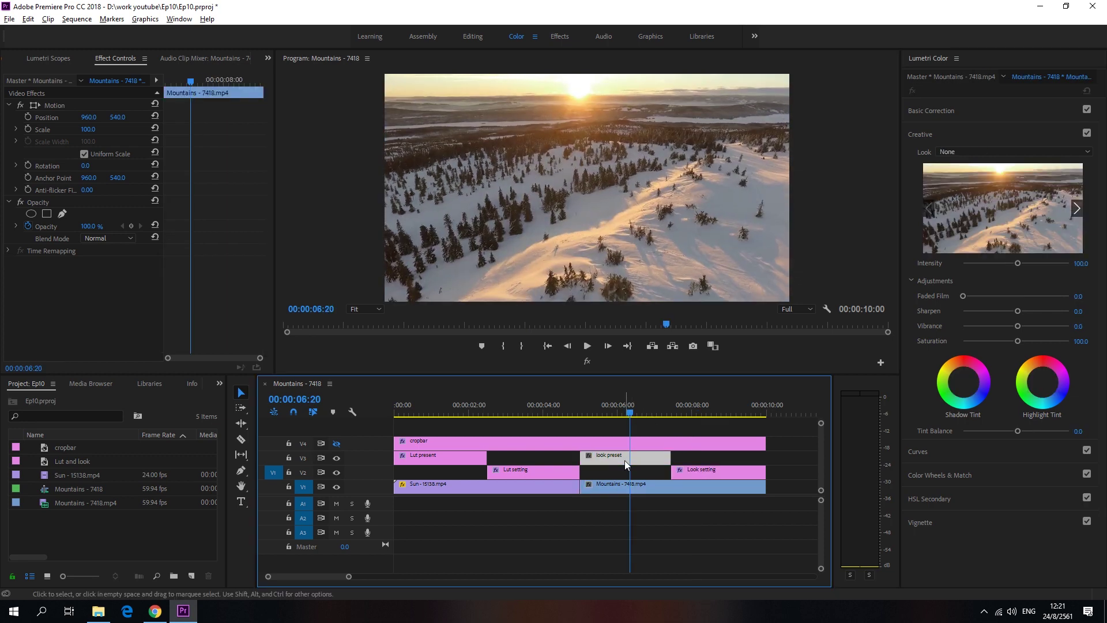
pyautogui.click(619, 413)
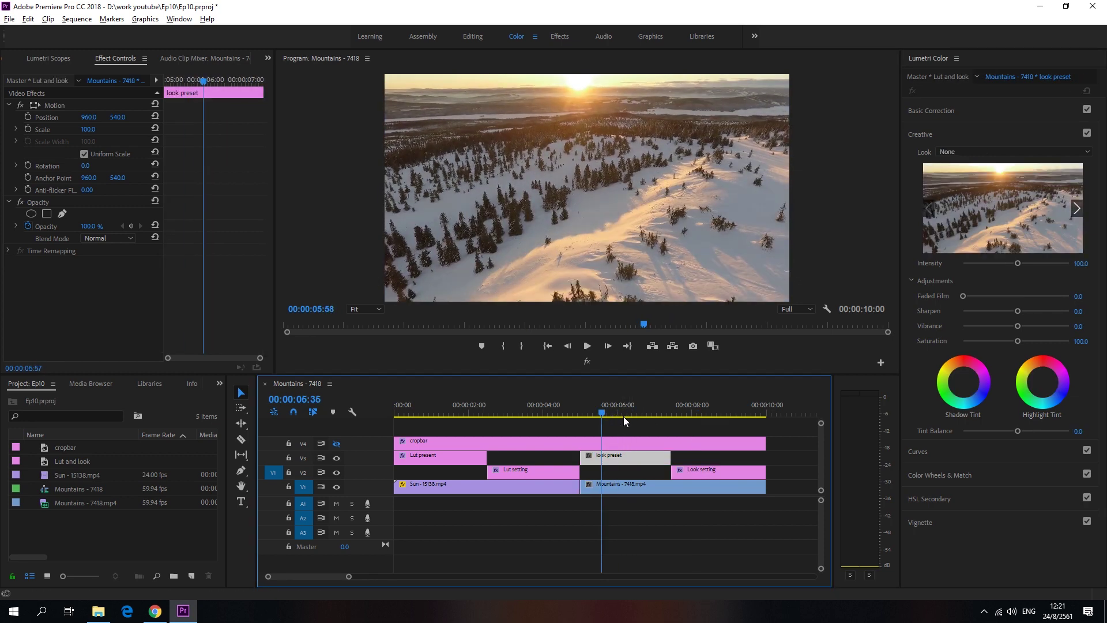
pyautogui.moveTo(620, 412); pyautogui.dragTo(633, 413)
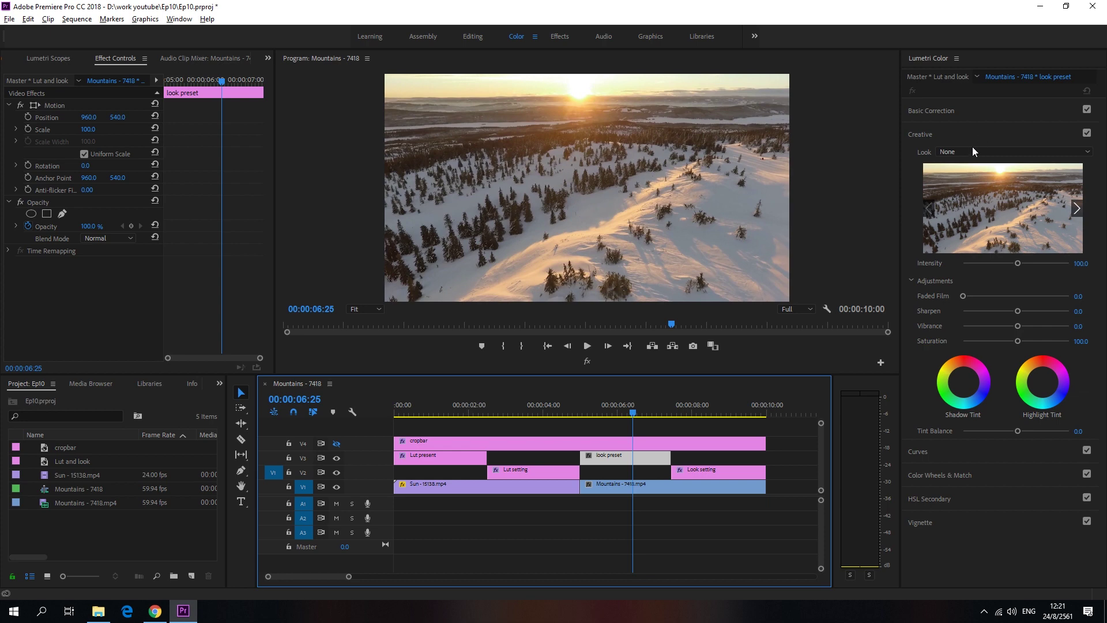
pyautogui.click(942, 134)
pyautogui.click(935, 113)
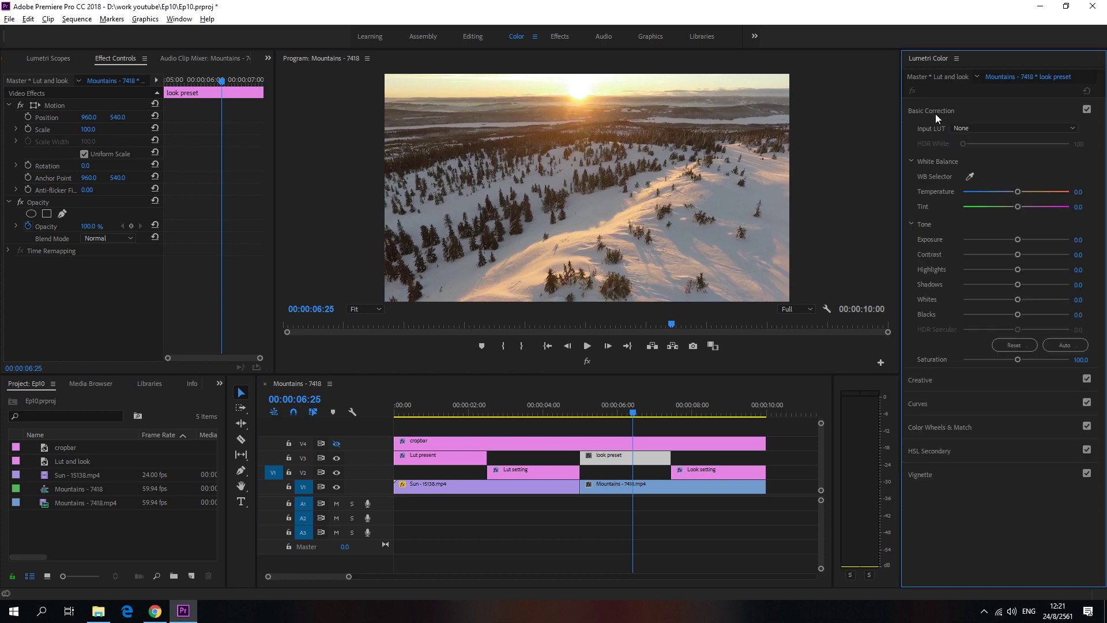
pyautogui.click(932, 112)
pyautogui.click(929, 132)
# Step: Browse the Look list from disk and choose fade.look as the Creative look
pyautogui.click(991, 153)
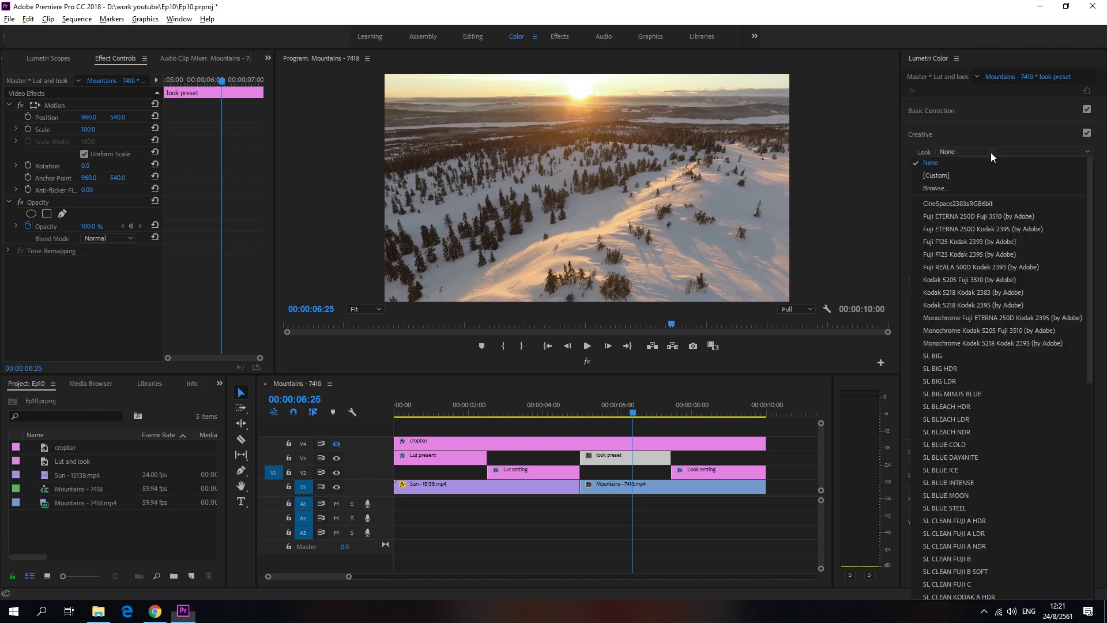
pyautogui.click(948, 175)
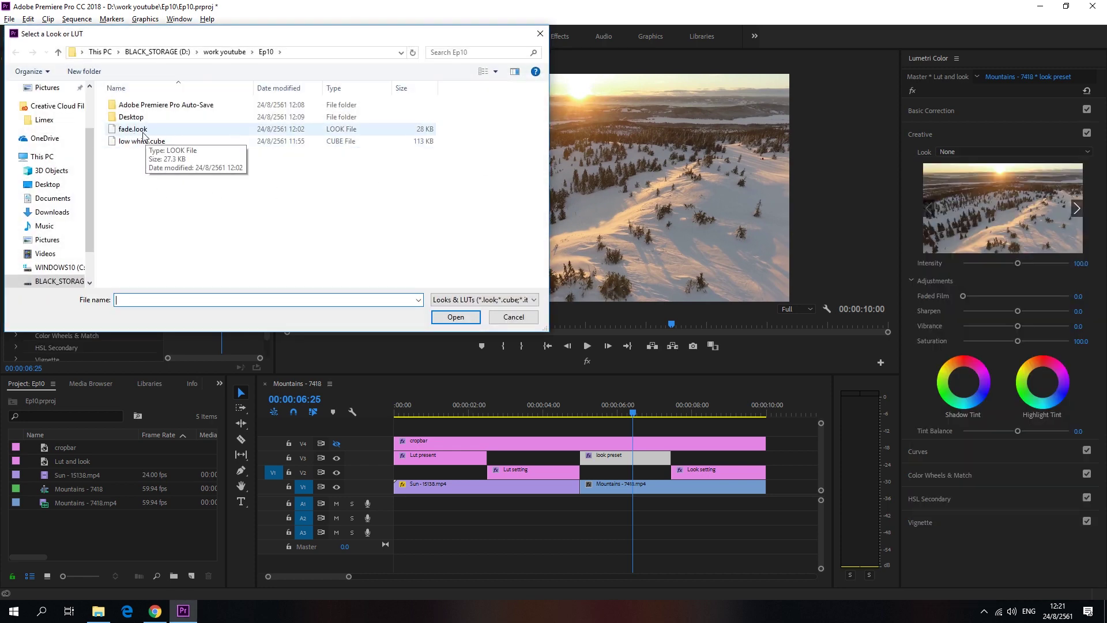
pyautogui.click(132, 129)
pyautogui.click(456, 317)
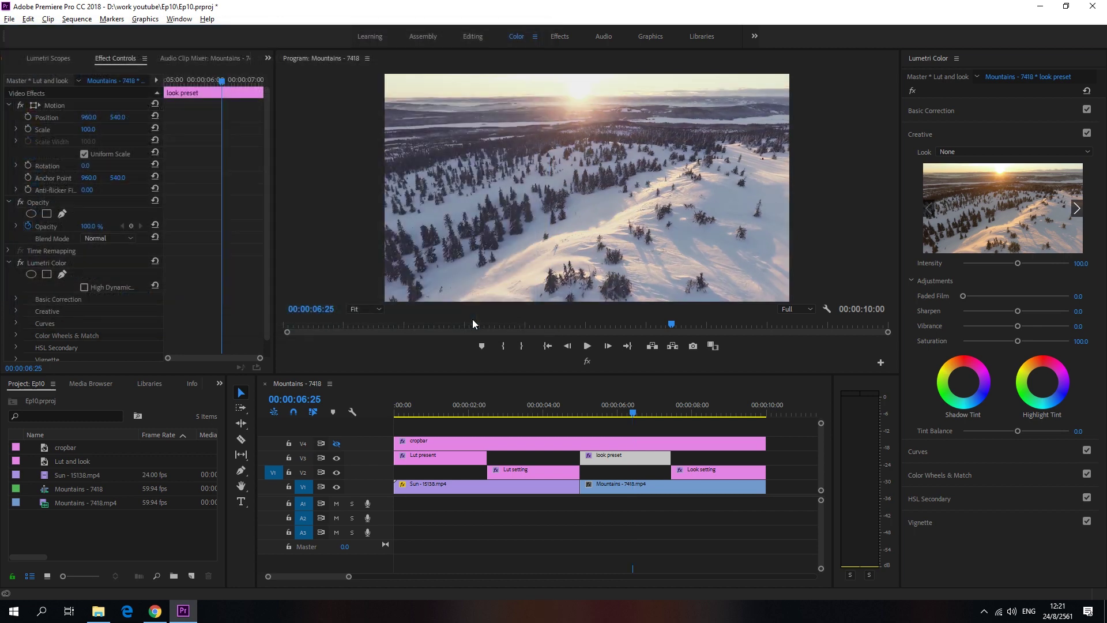
pyautogui.moveTo(638, 409); pyautogui.dragTo(683, 409)
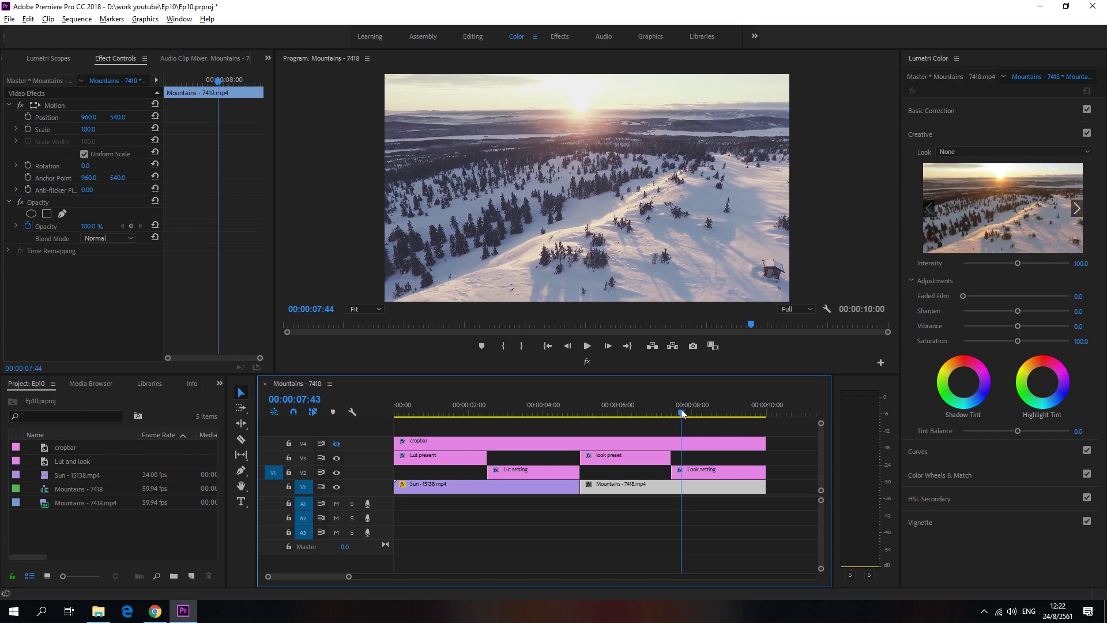
pyautogui.click(643, 409)
pyautogui.press('space')
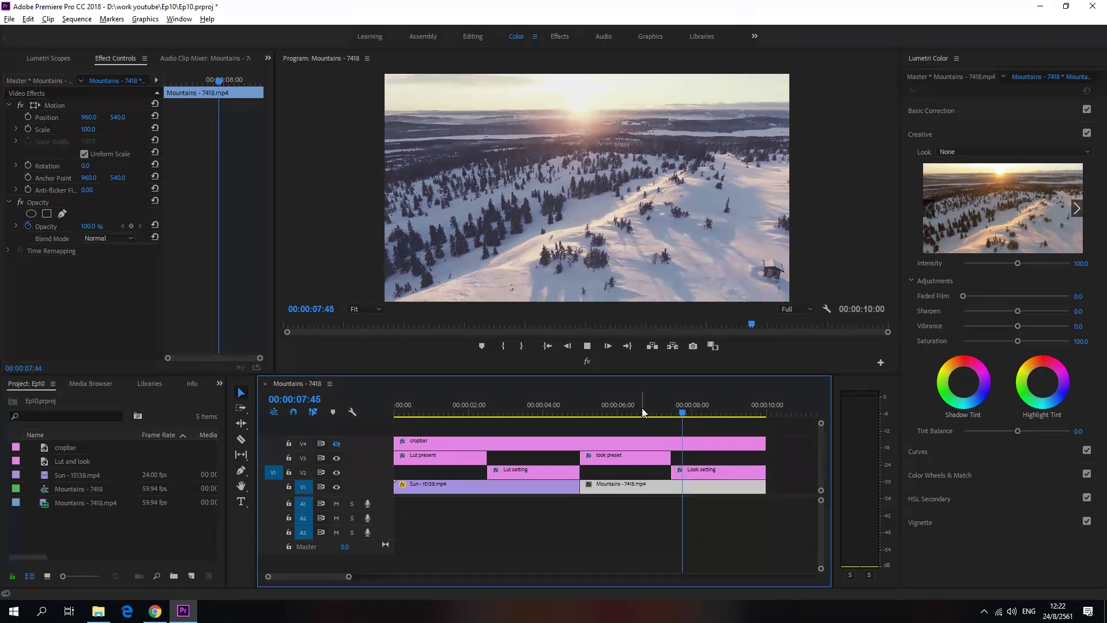
pyautogui.click(622, 409)
pyautogui.moveTo(627, 409); pyautogui.dragTo(388, 415)
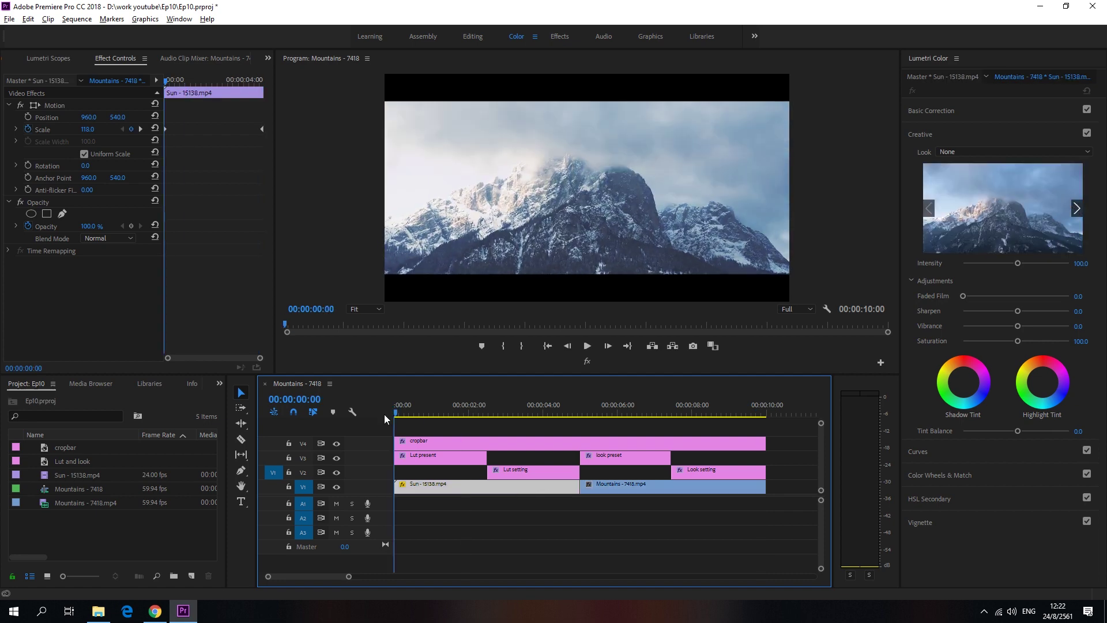
pyautogui.click(946, 130)
pyautogui.click(949, 111)
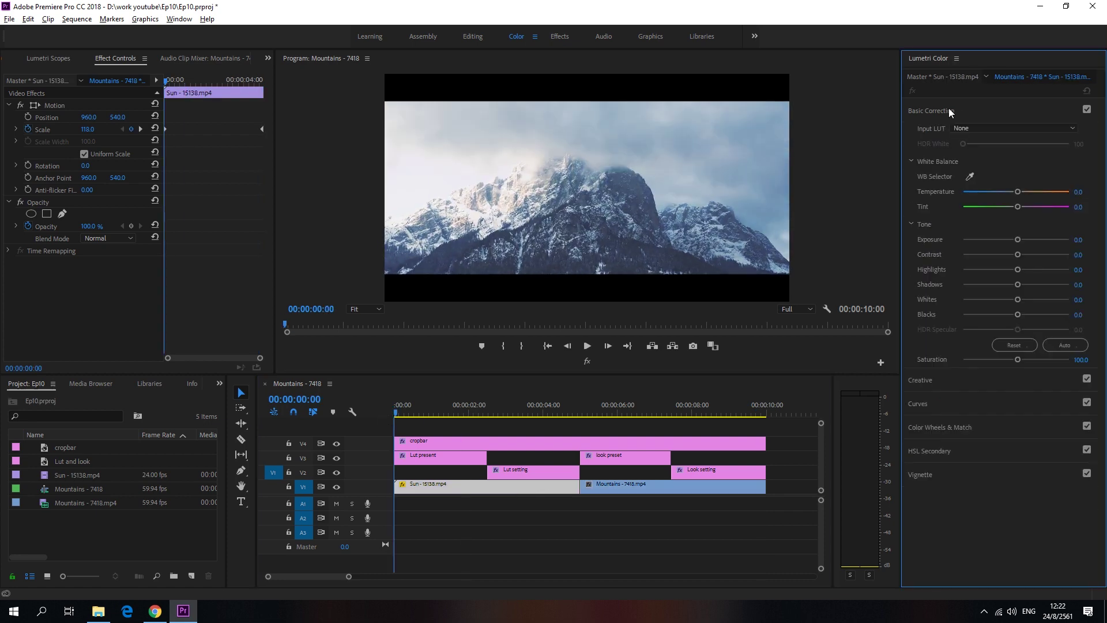
pyautogui.click(948, 111)
pyautogui.click(937, 133)
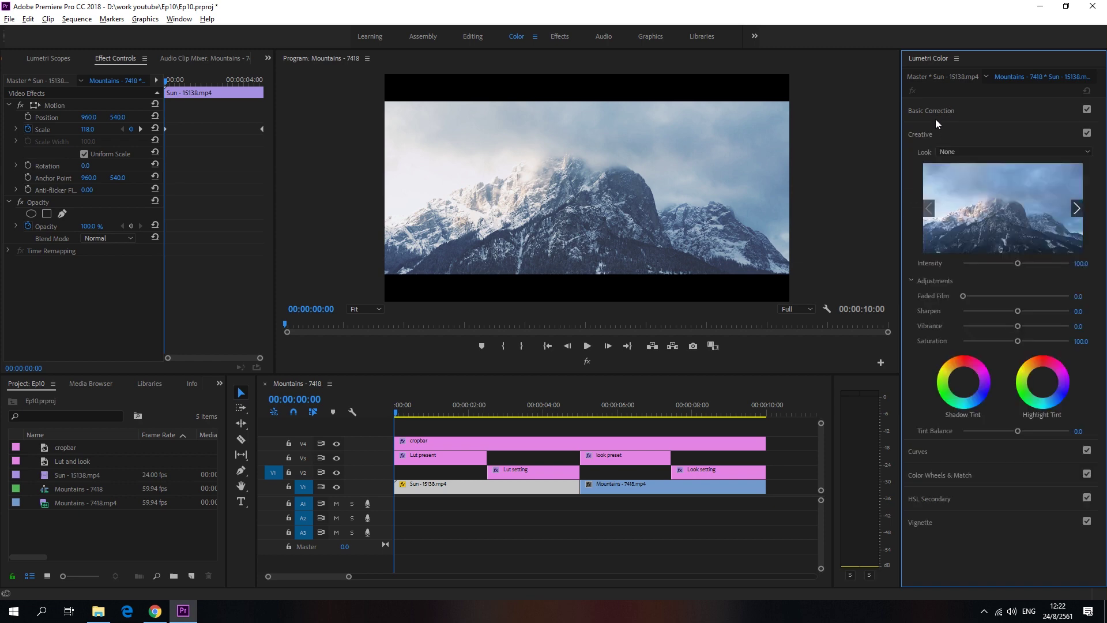
pyautogui.click(934, 114)
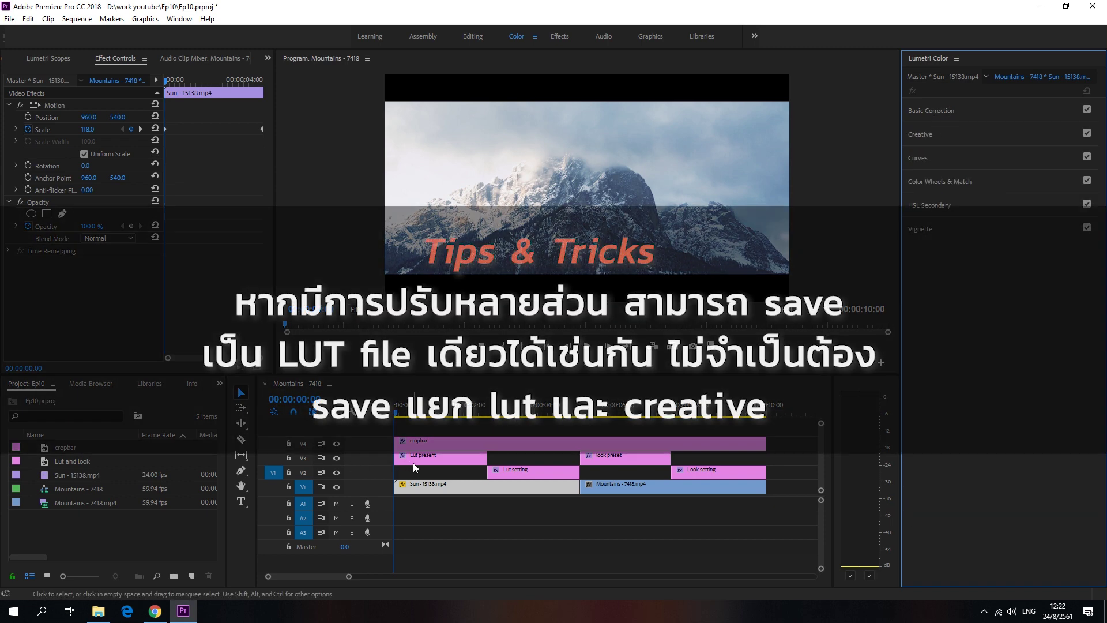
pyautogui.click(413, 459)
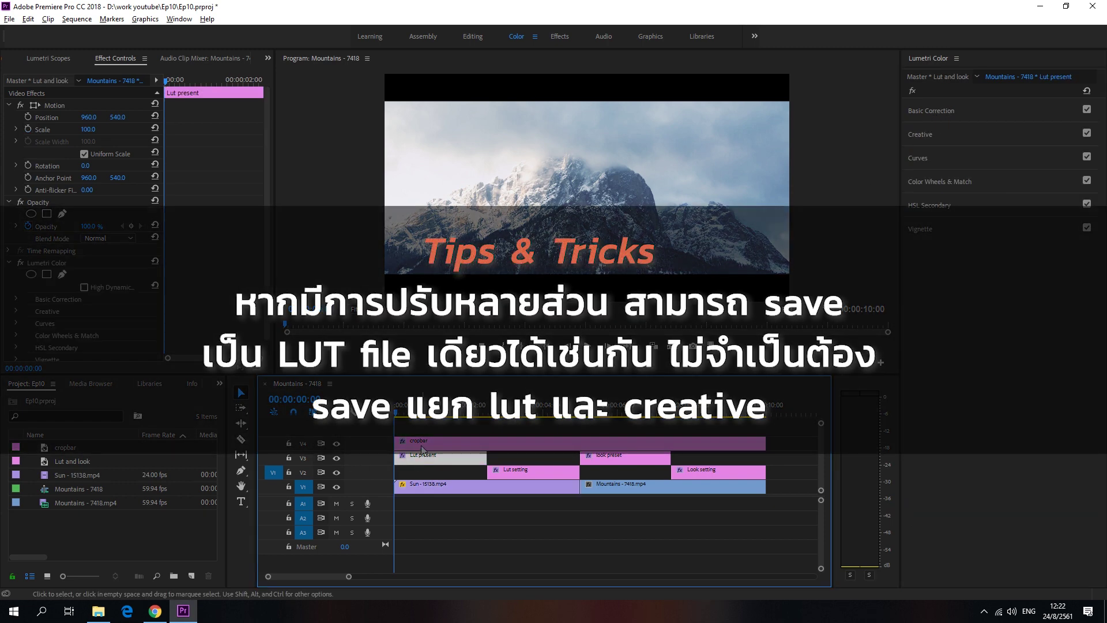
pyautogui.click(454, 417)
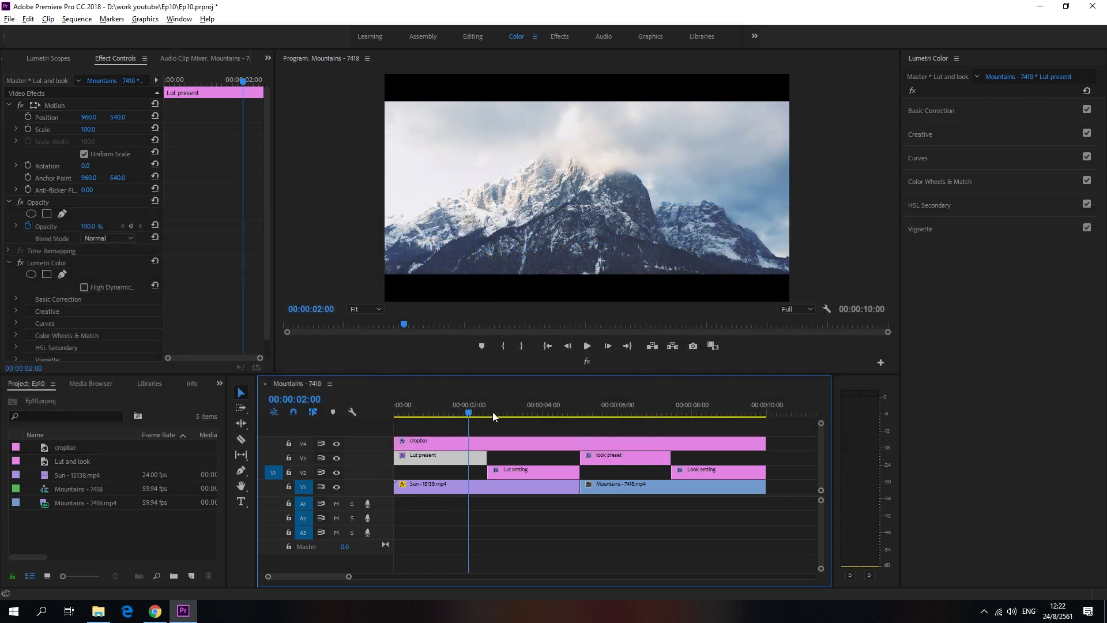
pyautogui.moveTo(493, 414); pyautogui.dragTo(475, 414)
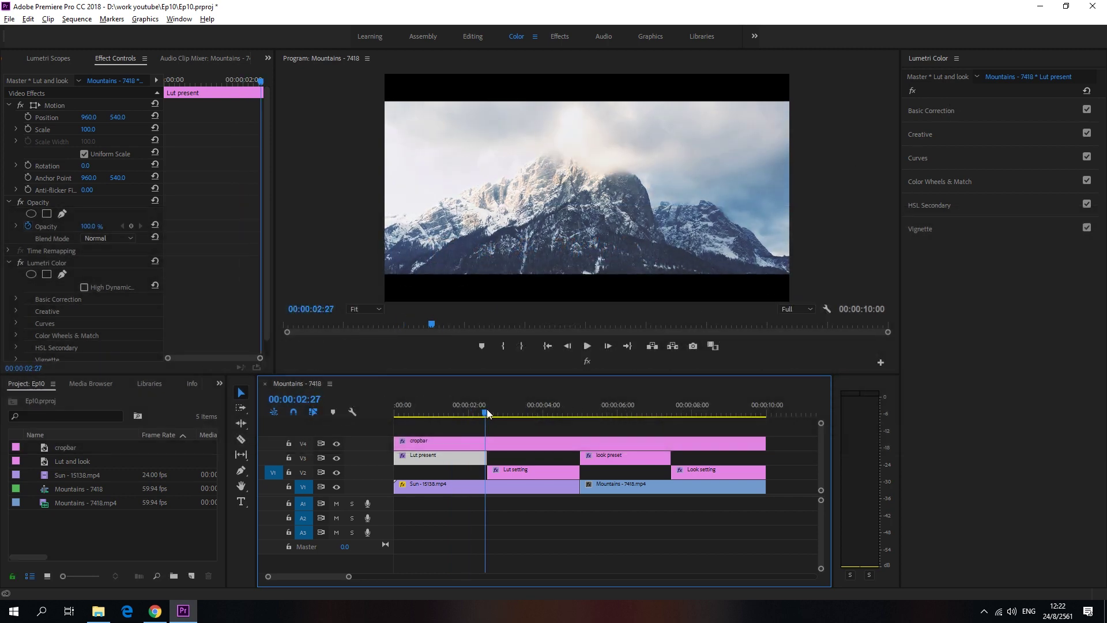